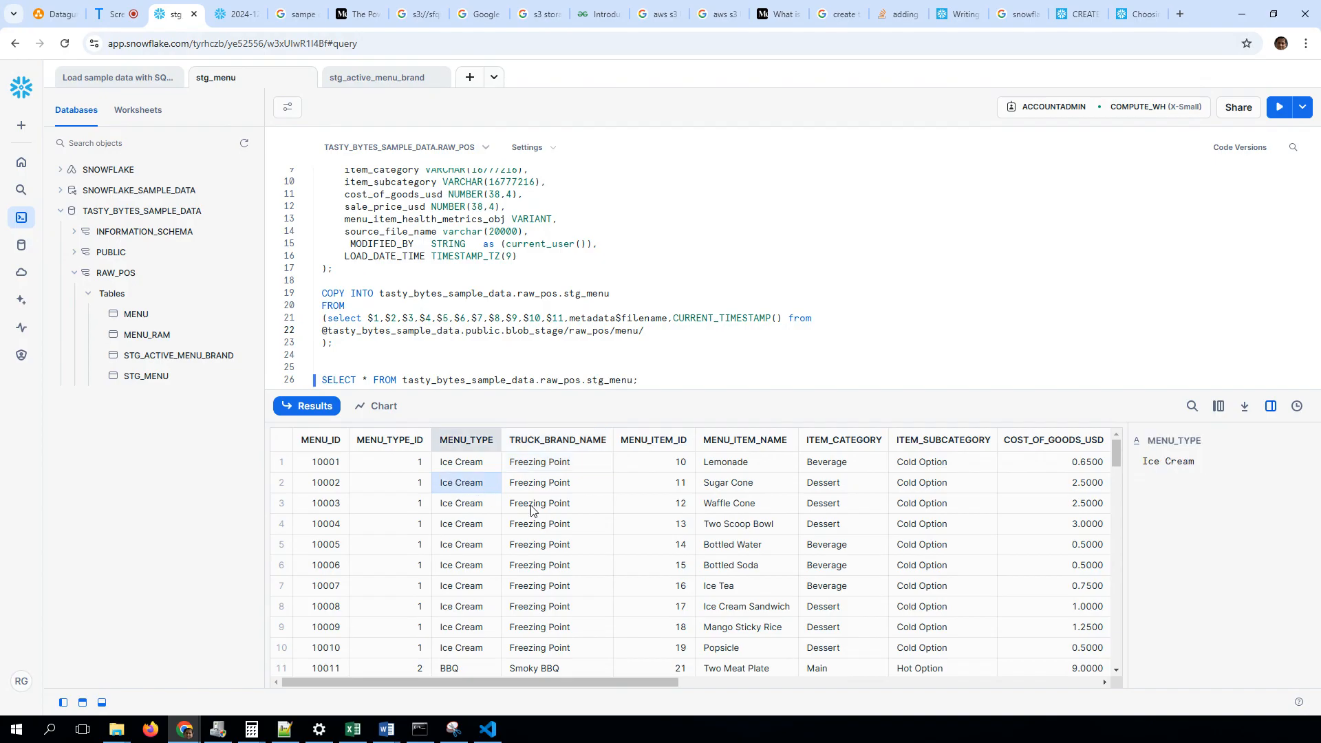
# Examine the MENU_TYPE and TRUCK_BRAND_NAME values in the stg_menu query results and the STG_ACTIVE_MENU_BRAND table details
pyautogui.scroll(-3, 557, 606)
pyautogui.click(453, 587)
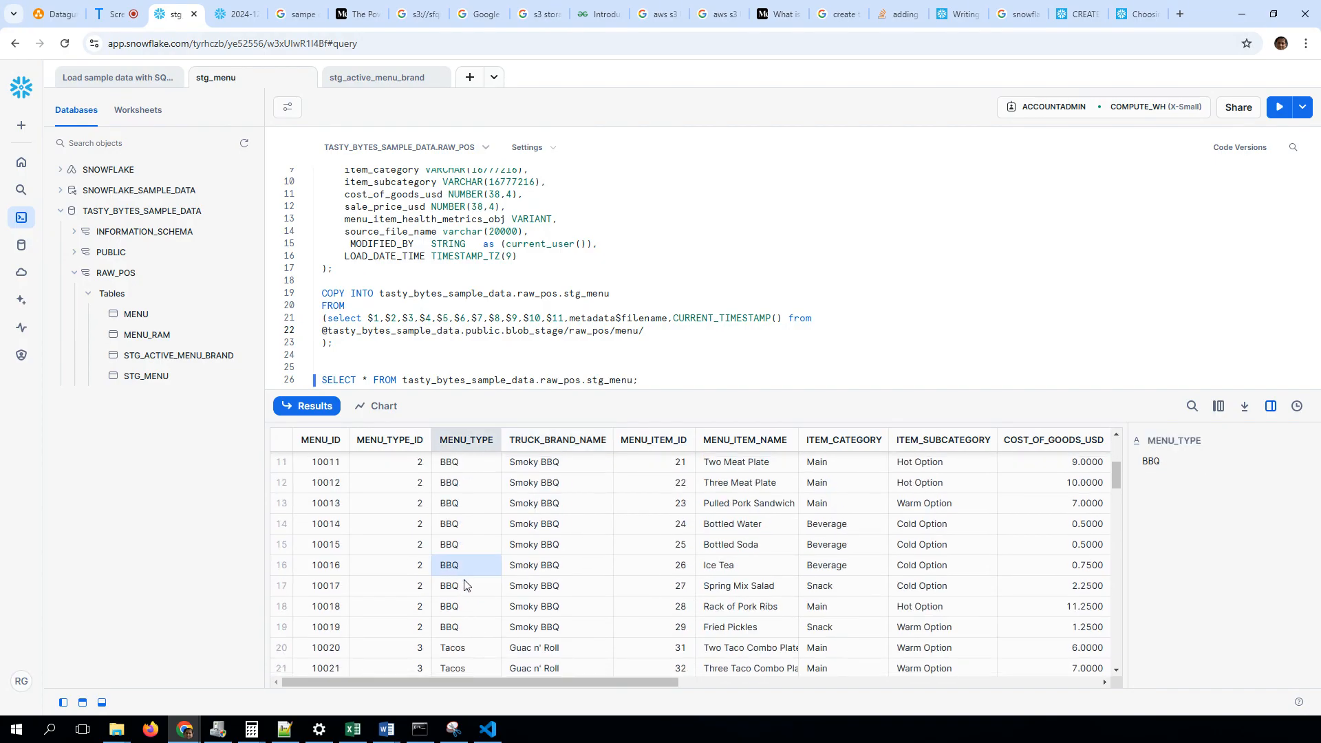
pyautogui.click(551, 590)
pyautogui.click(447, 595)
pyautogui.click(504, 607)
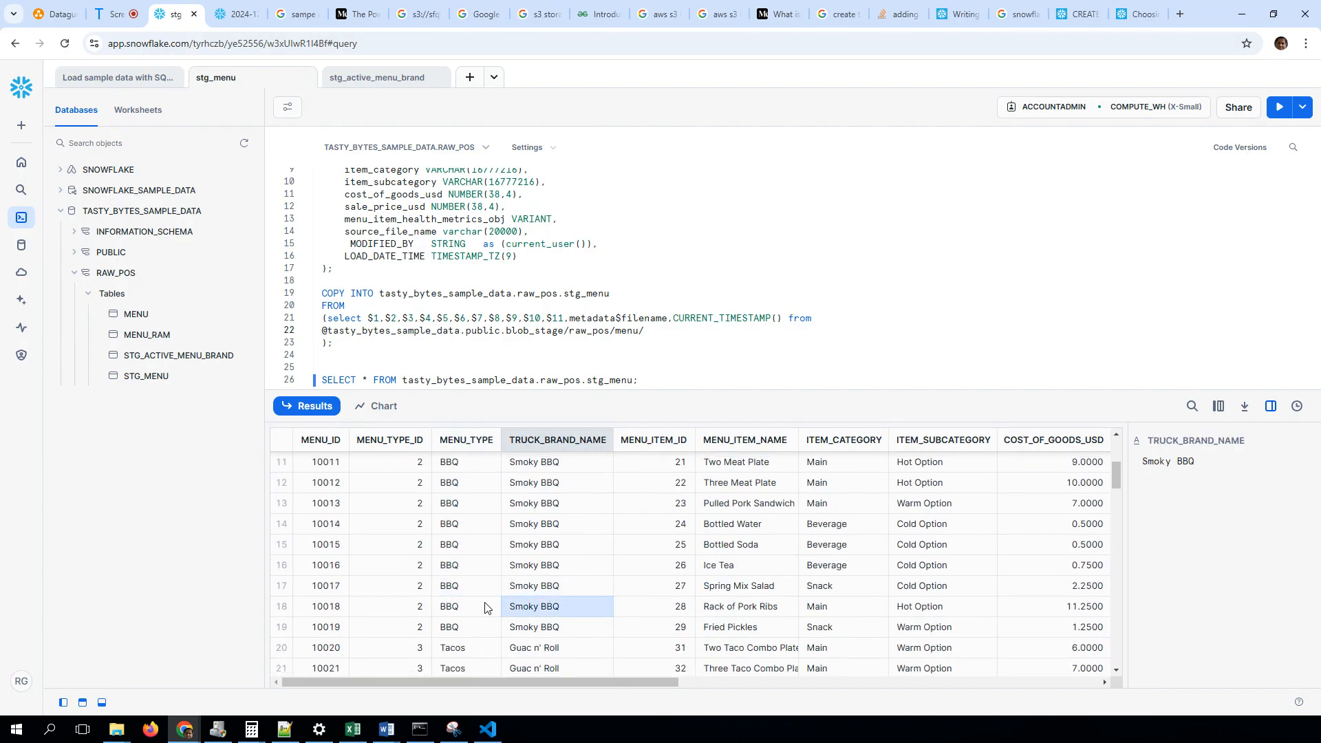
pyautogui.click(436, 611)
pyautogui.click(517, 623)
pyautogui.click(461, 630)
pyautogui.click(528, 628)
pyautogui.scroll(-18, 509, 606)
pyautogui.scroll(-6, 491, 592)
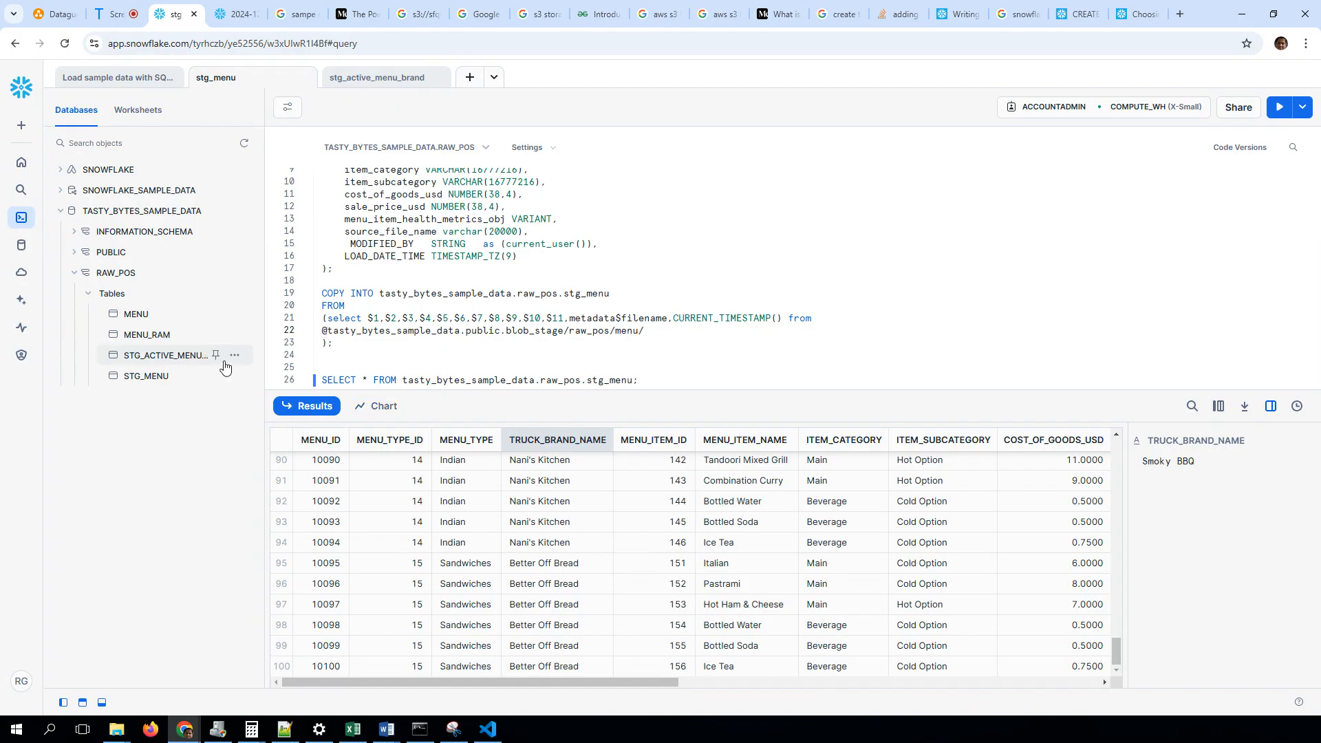
pyautogui.moveTo(141, 359)
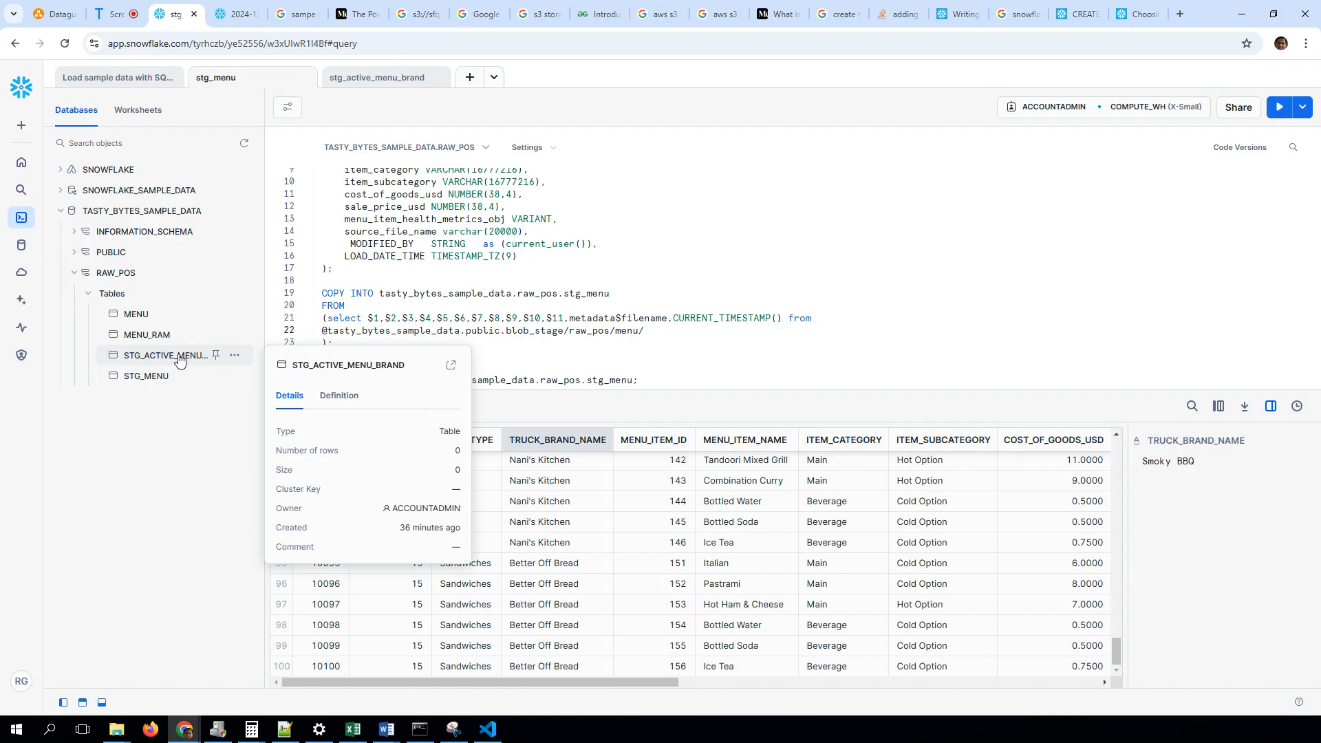
# Switch to Notepad++ to examine the menu type and truck brand values in active_menu_brand.csv, then minimize it
pyautogui.click(283, 727)
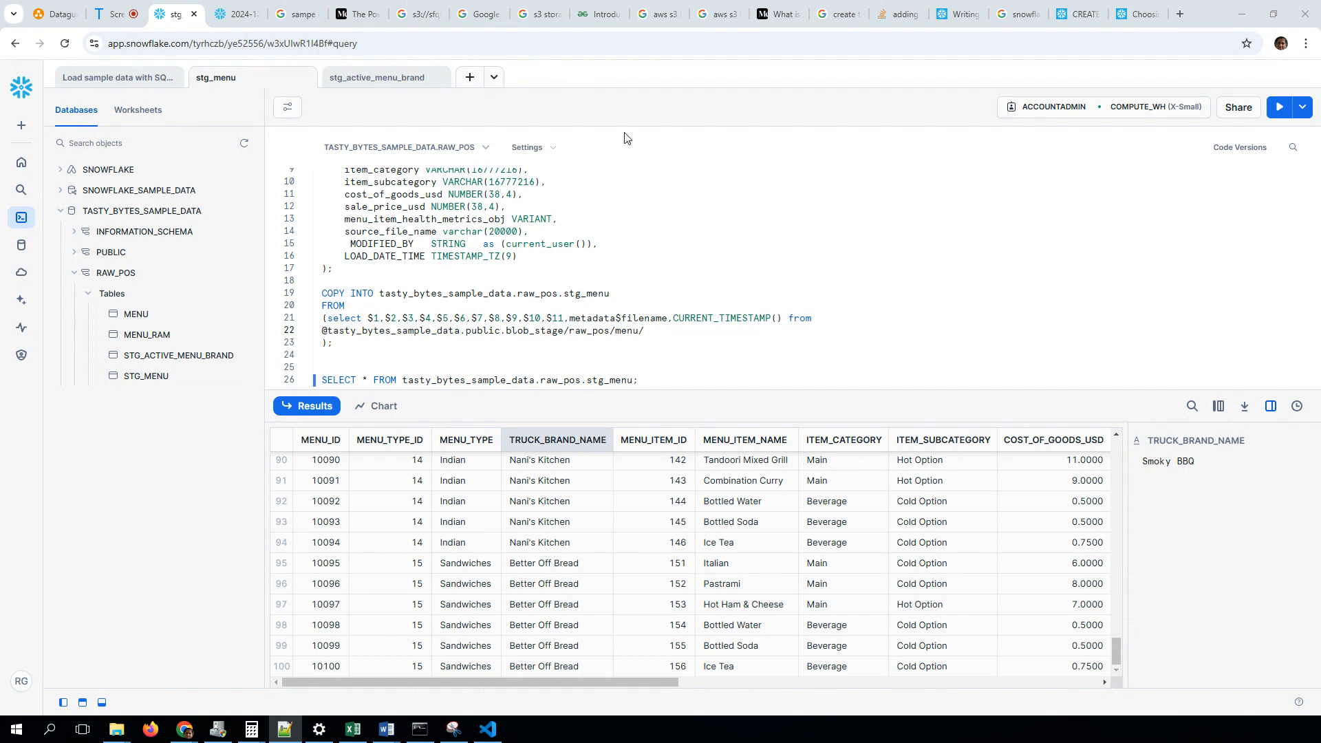
pyautogui.moveTo(0, 166); pyautogui.dragTo(662, 156)
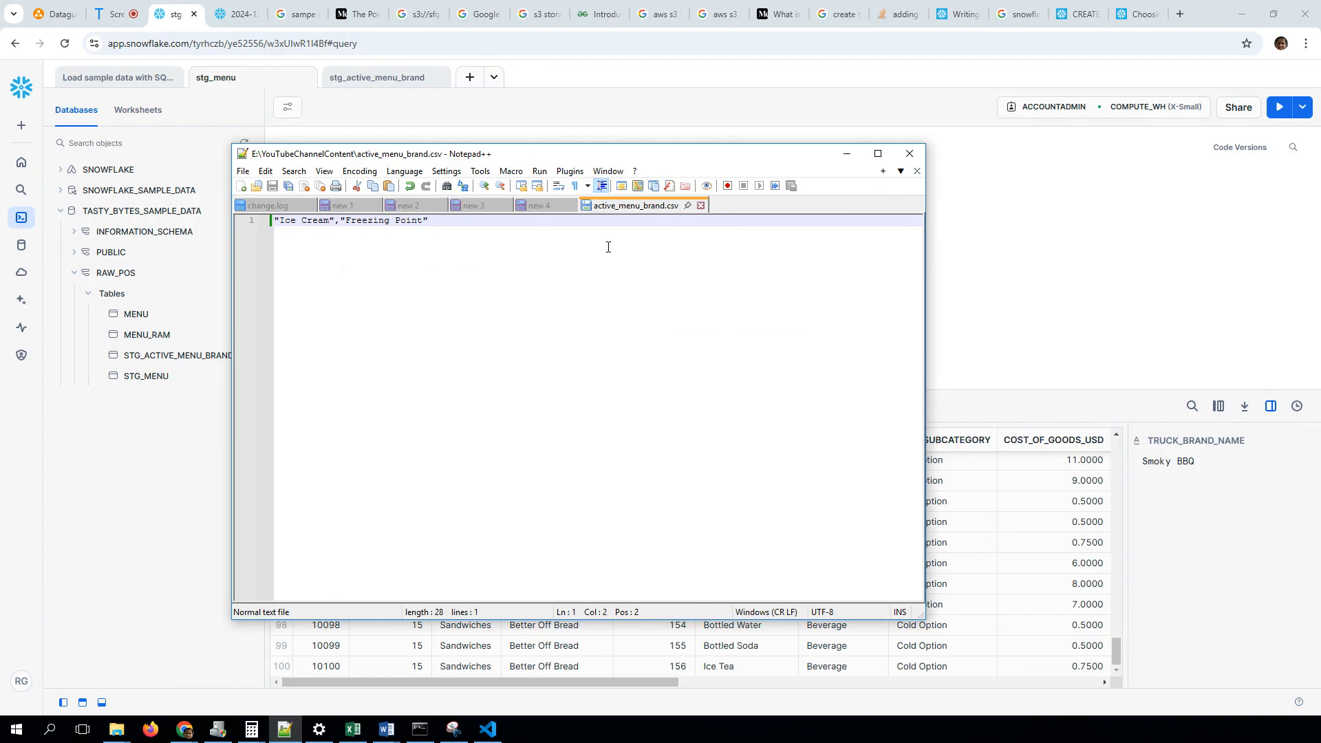
pyautogui.doubleClick(289, 222)
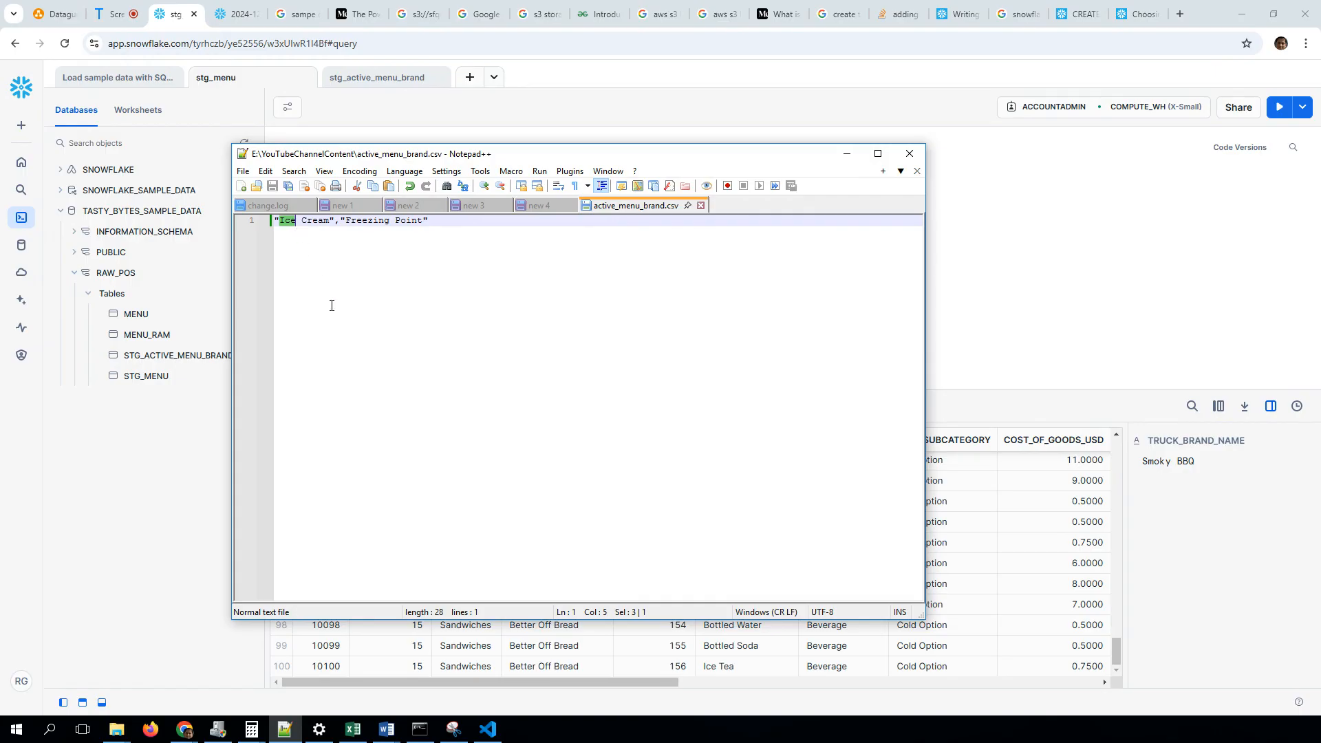
pyautogui.doubleClick(352, 222)
pyautogui.moveTo(556, 160); pyautogui.dragTo(589, 296)
pyautogui.doubleClick(344, 358)
pyautogui.click(345, 358)
pyautogui.doubleClick(346, 358)
pyautogui.doubleClick(421, 360)
pyautogui.click(440, 359)
pyautogui.doubleClick(360, 360)
pyautogui.doubleClick(435, 358)
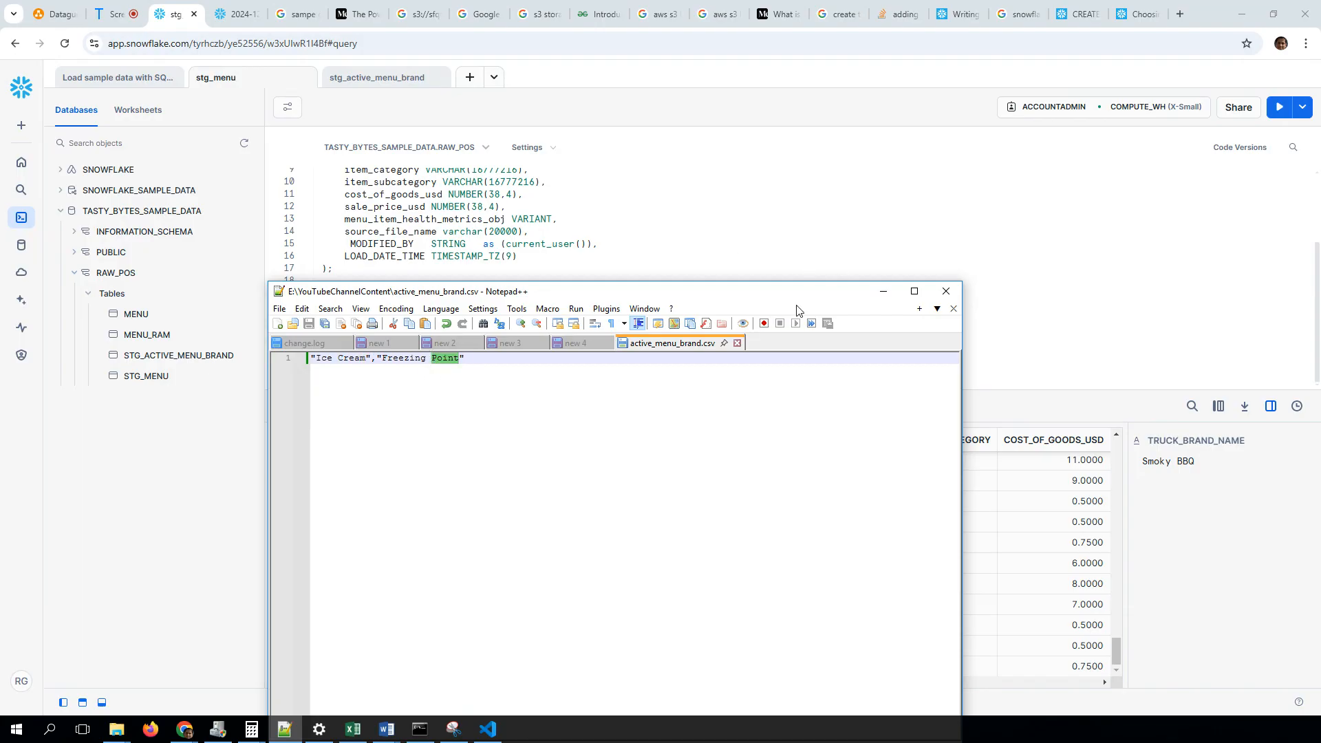
pyautogui.click(884, 291)
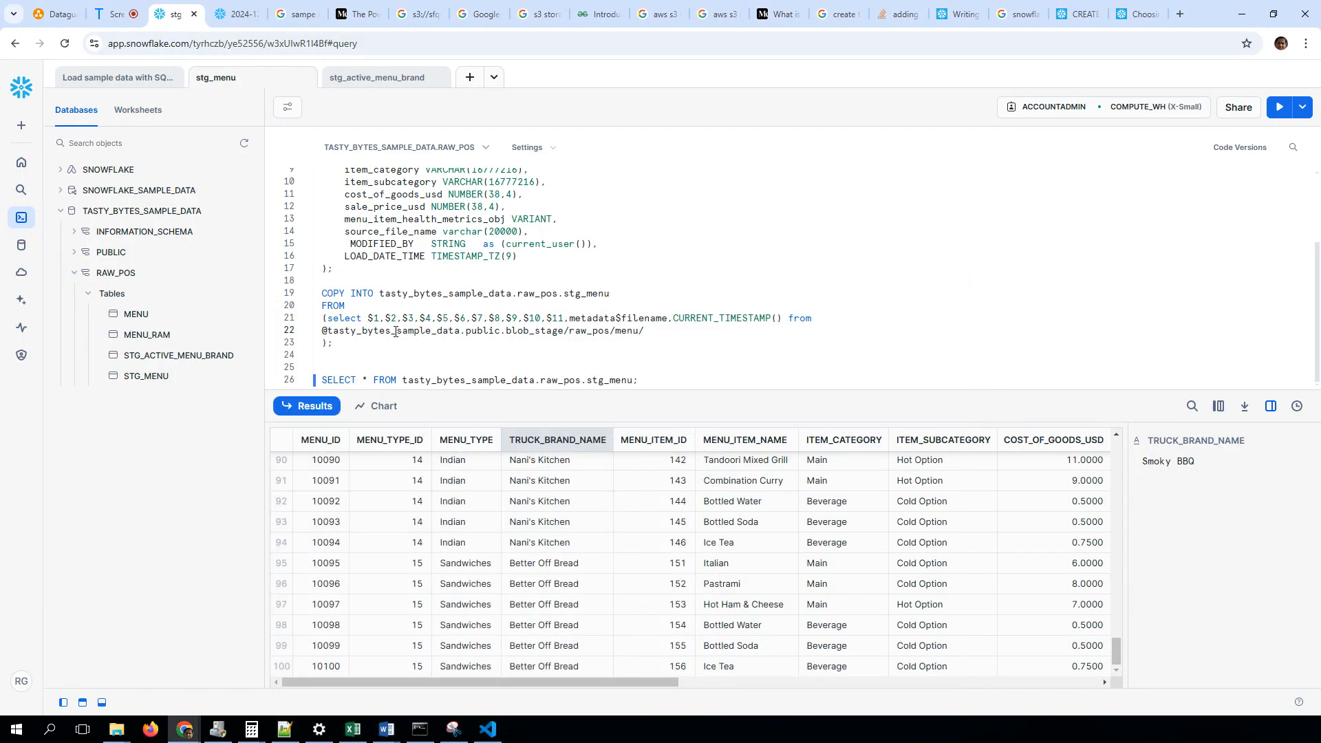
# In the stg_active_menu_brand worksheet, run the whole CREATE OR REPLACE TABLE statement for tasty_bytes_sample_data.raw_pos.stg_active_menu_brand
pyautogui.click(355, 76)
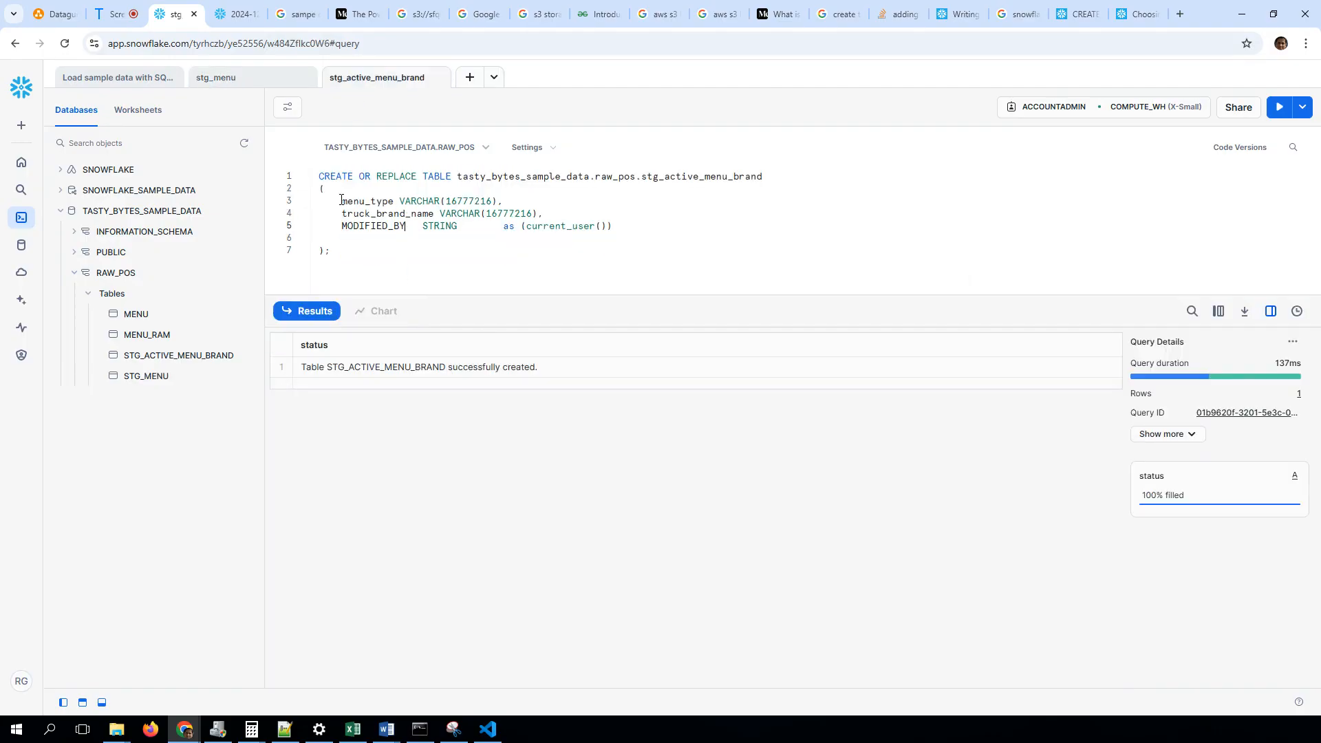
pyautogui.moveTo(315, 173); pyautogui.dragTo(345, 266)
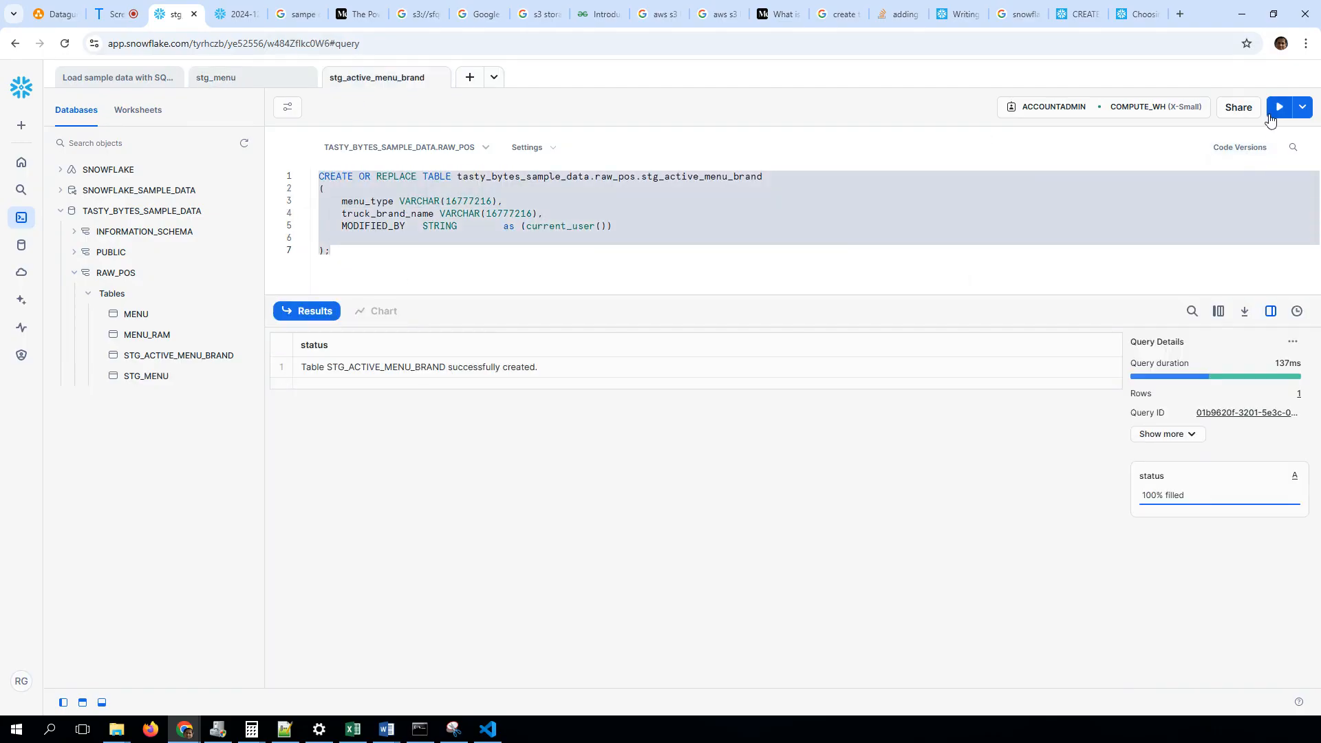
pyautogui.click(1278, 107)
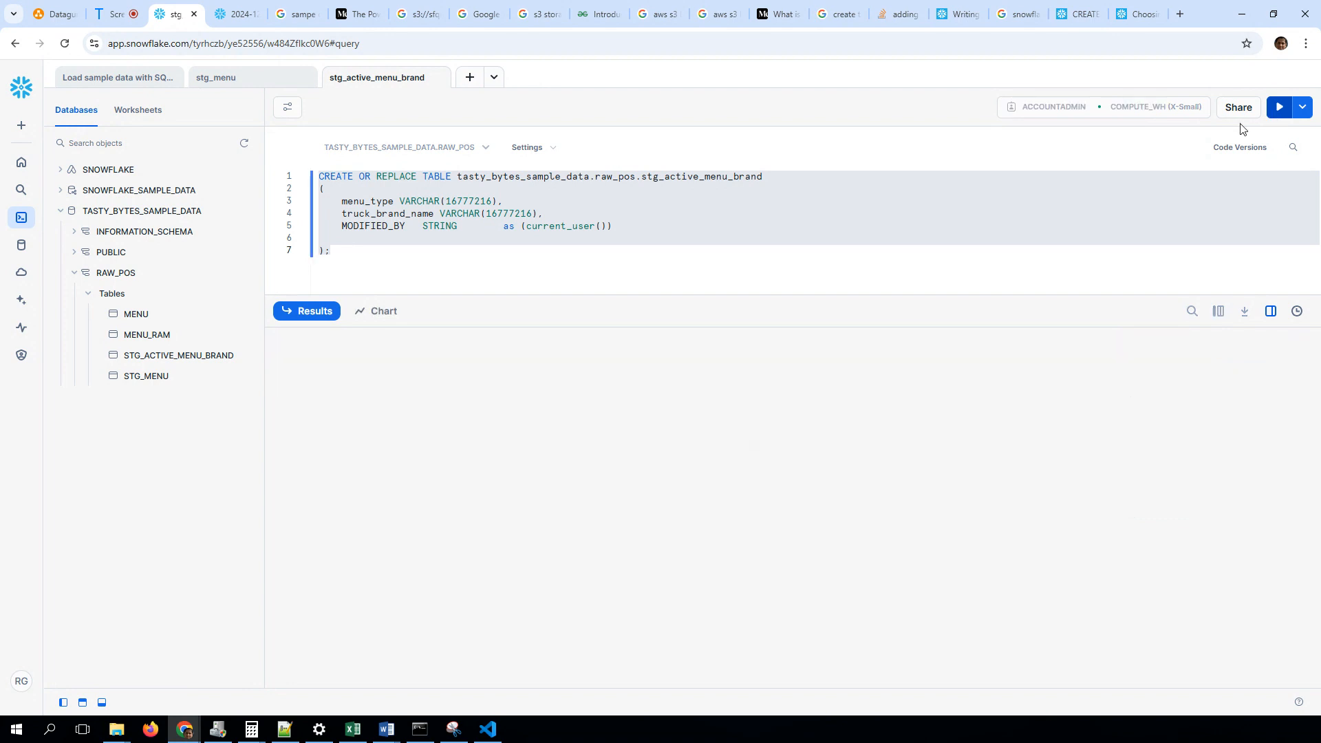
pyautogui.click(374, 241)
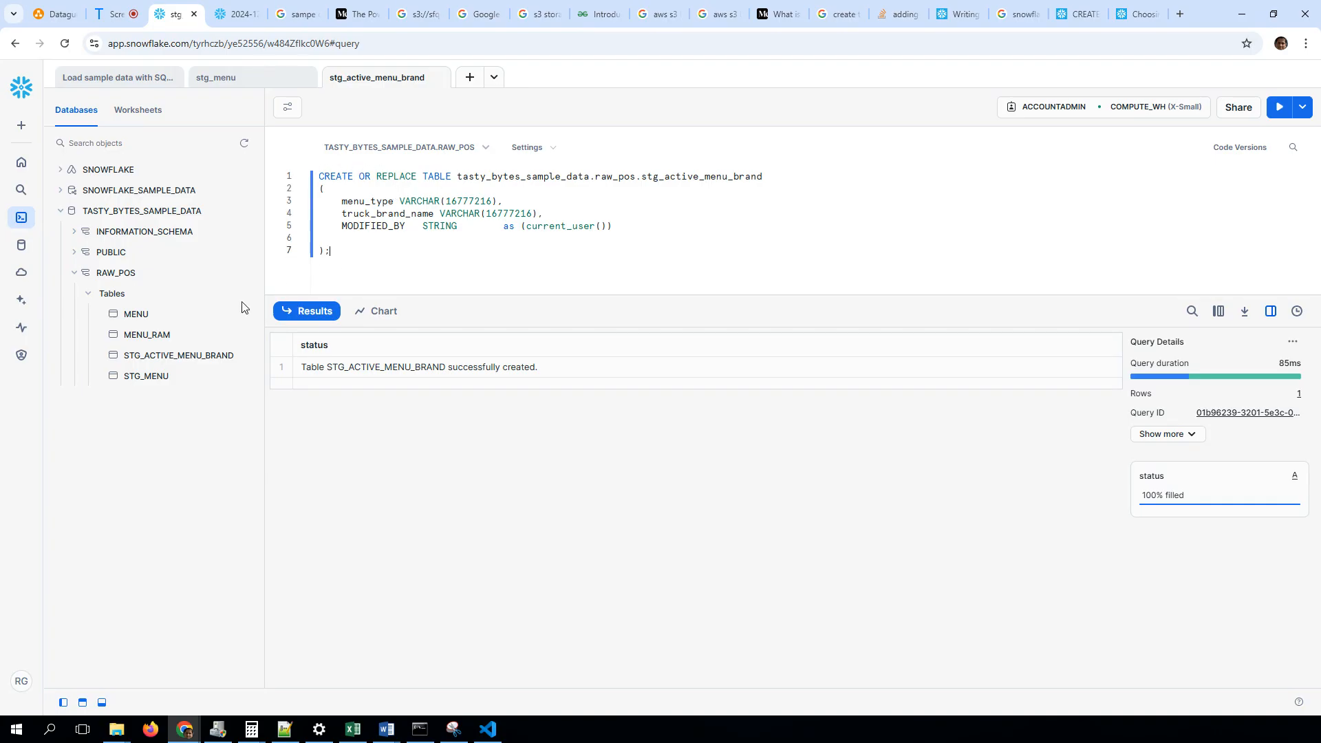
# Start a data load into the STG_ACTIVE_MENU_BRAND table using active_menu_brand.csv and proceed to the schema mapping
pyautogui.moveTo(231, 364)
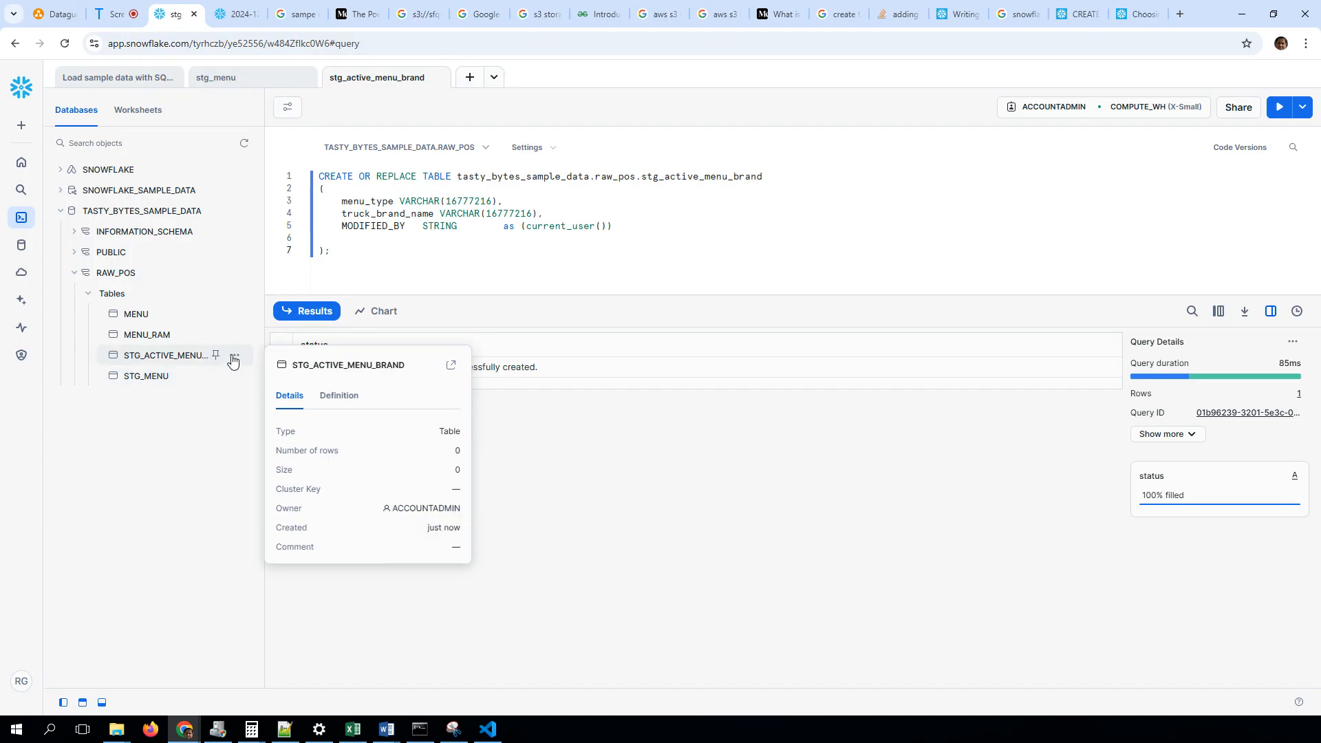
pyautogui.click(234, 358)
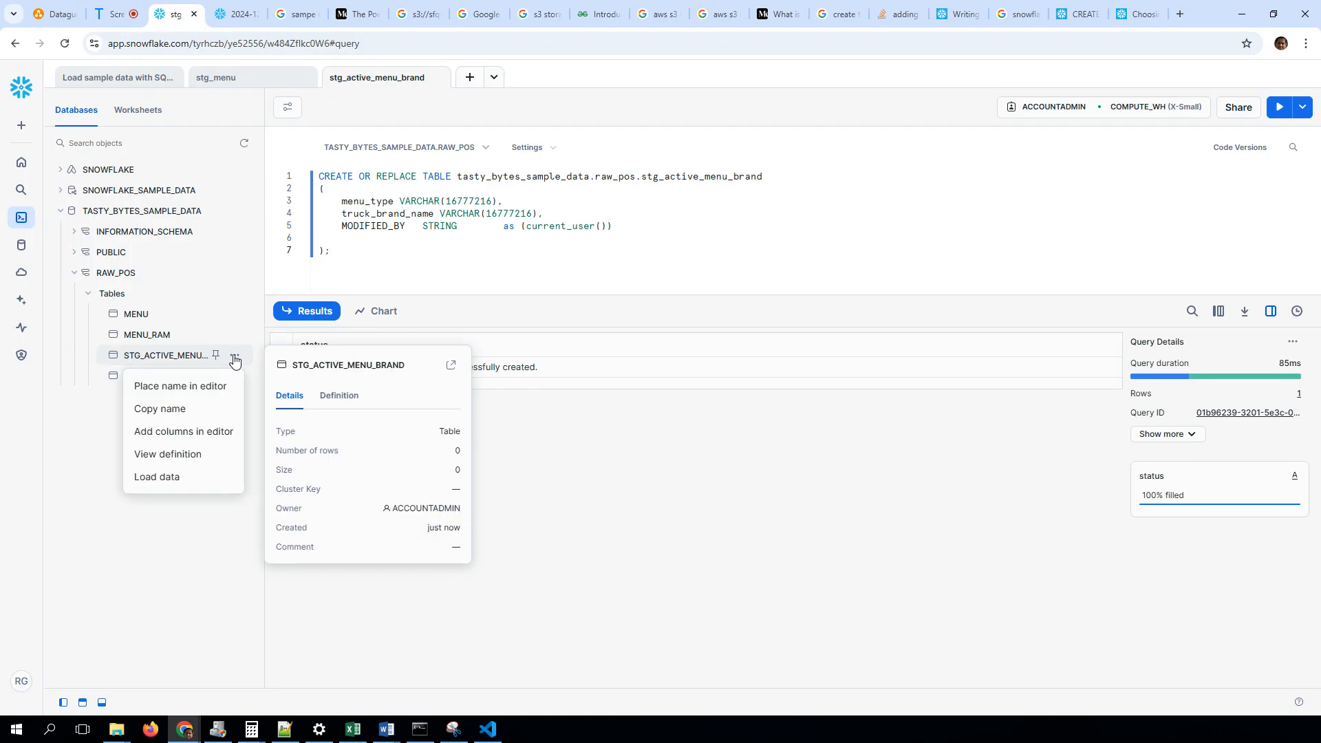
pyautogui.click(182, 480)
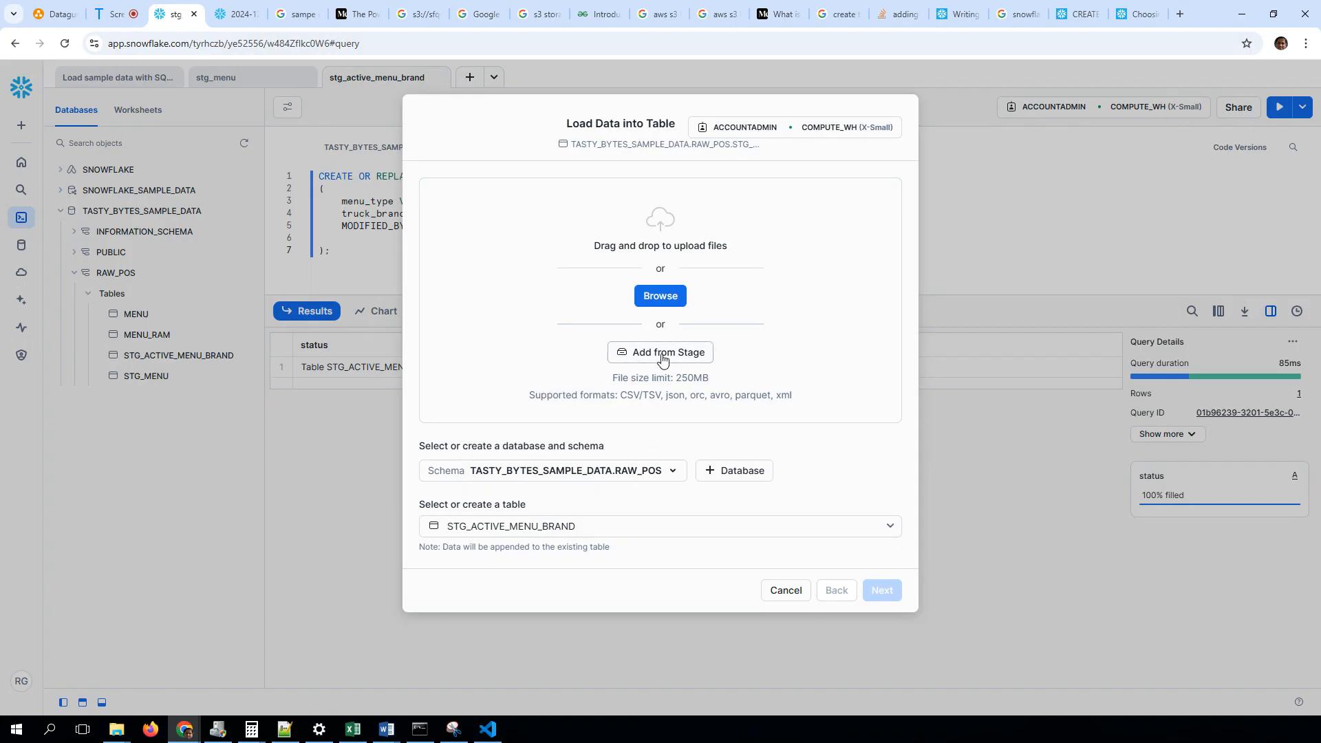
pyautogui.click(661, 296)
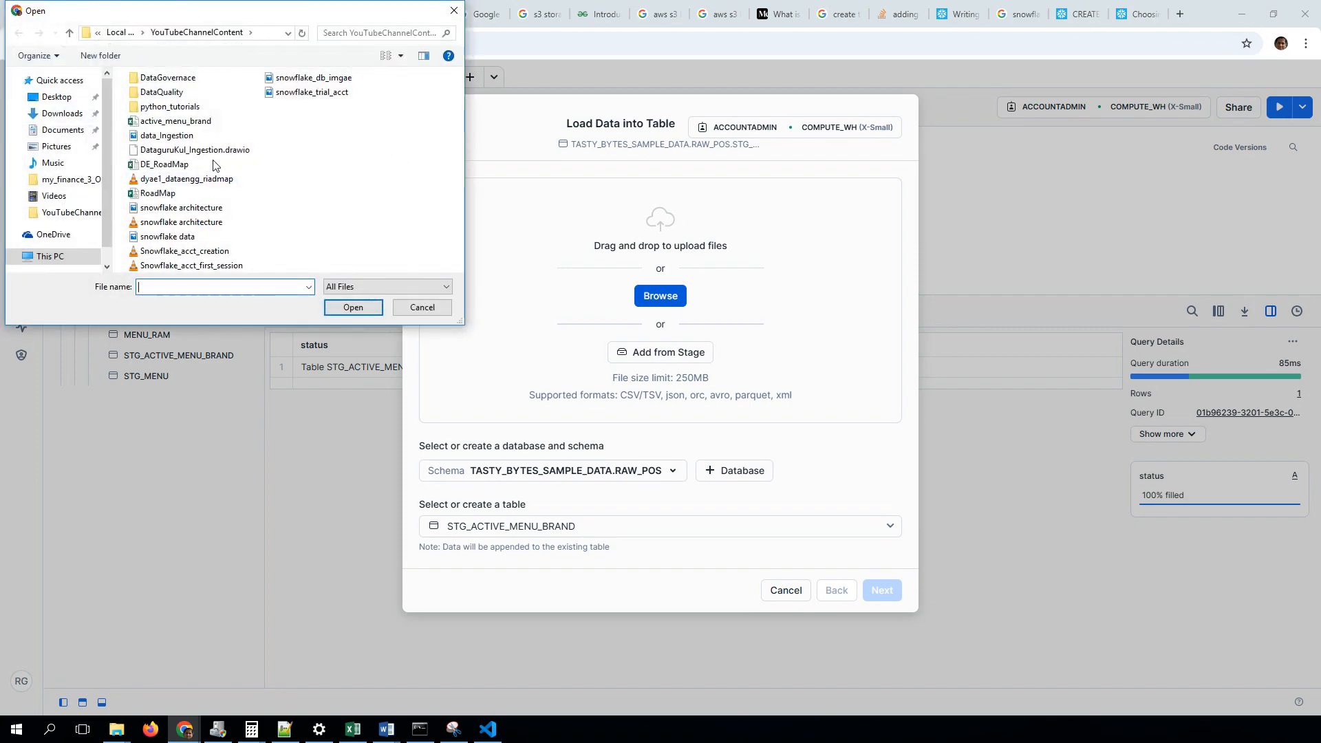
pyautogui.doubleClick(176, 121)
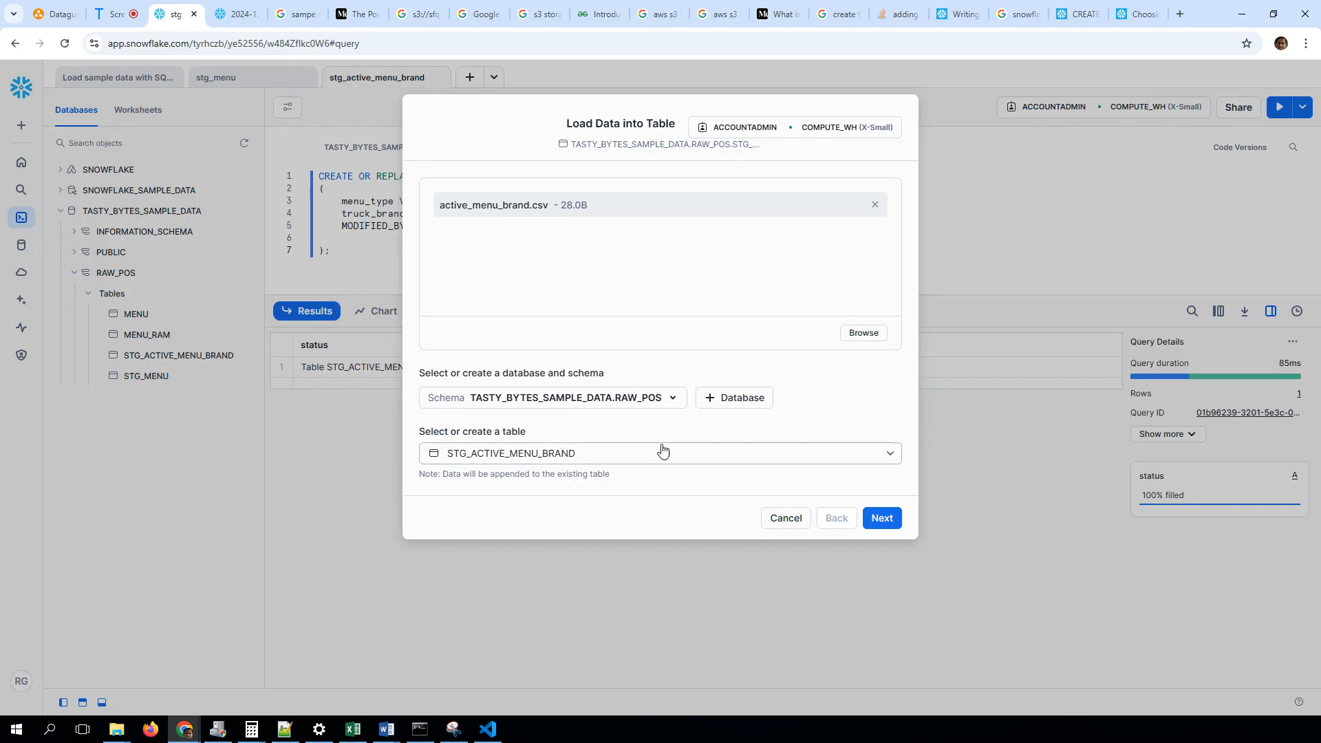
pyautogui.click(884, 521)
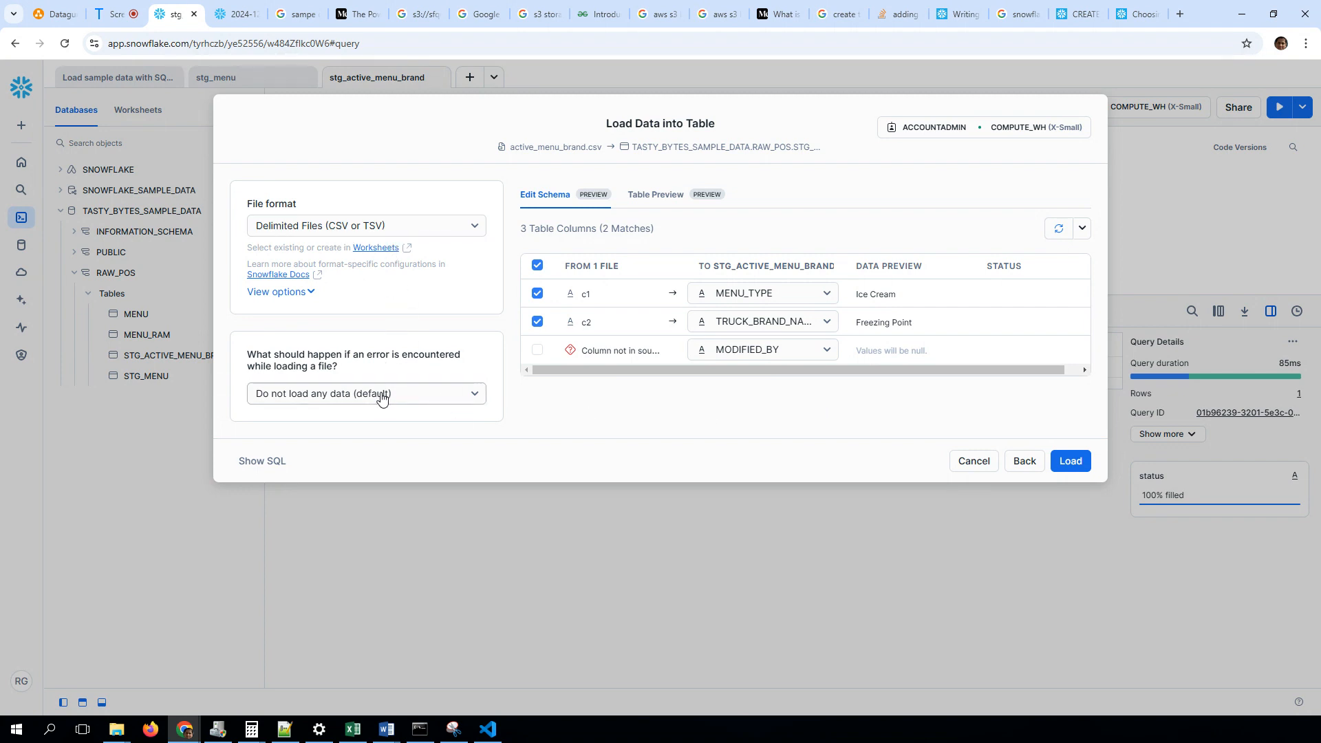
# Review the load error-handling options and the generated COPY INTO SQL, including its file format settings
pyautogui.click(447, 397)
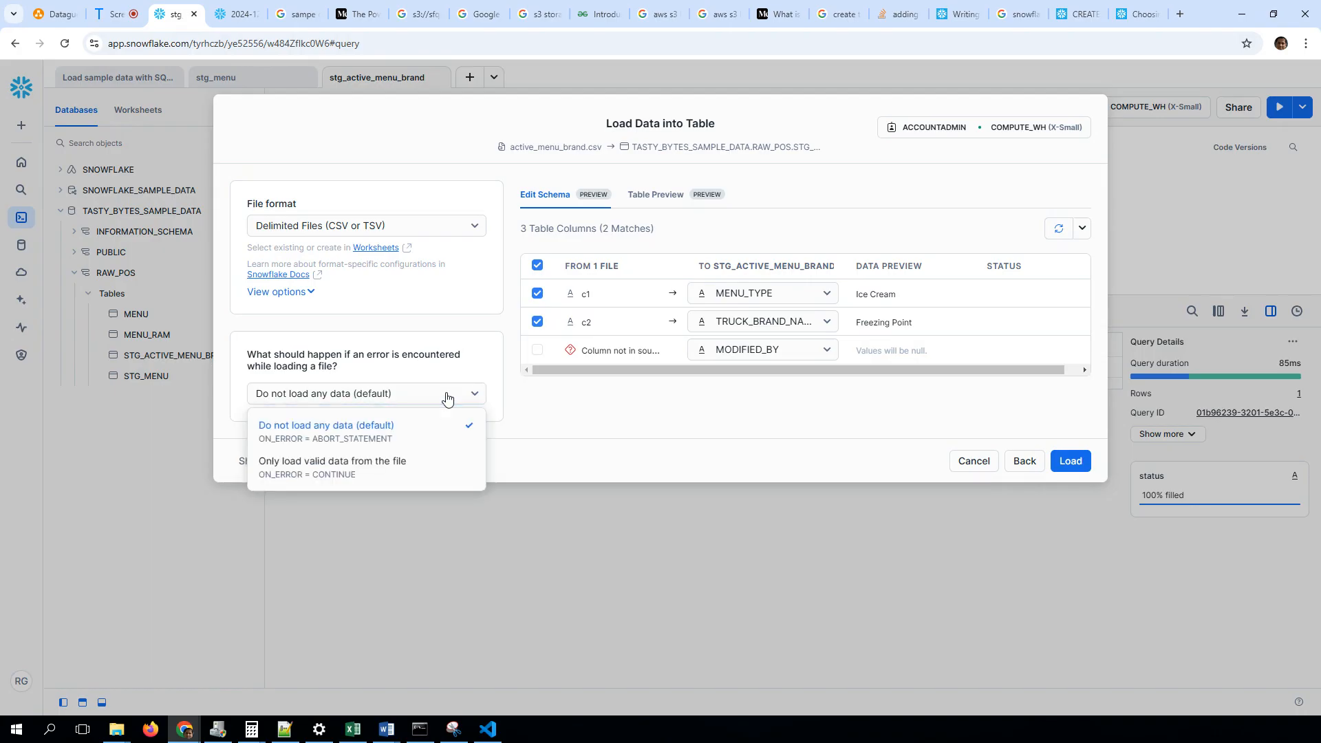
pyautogui.click(446, 397)
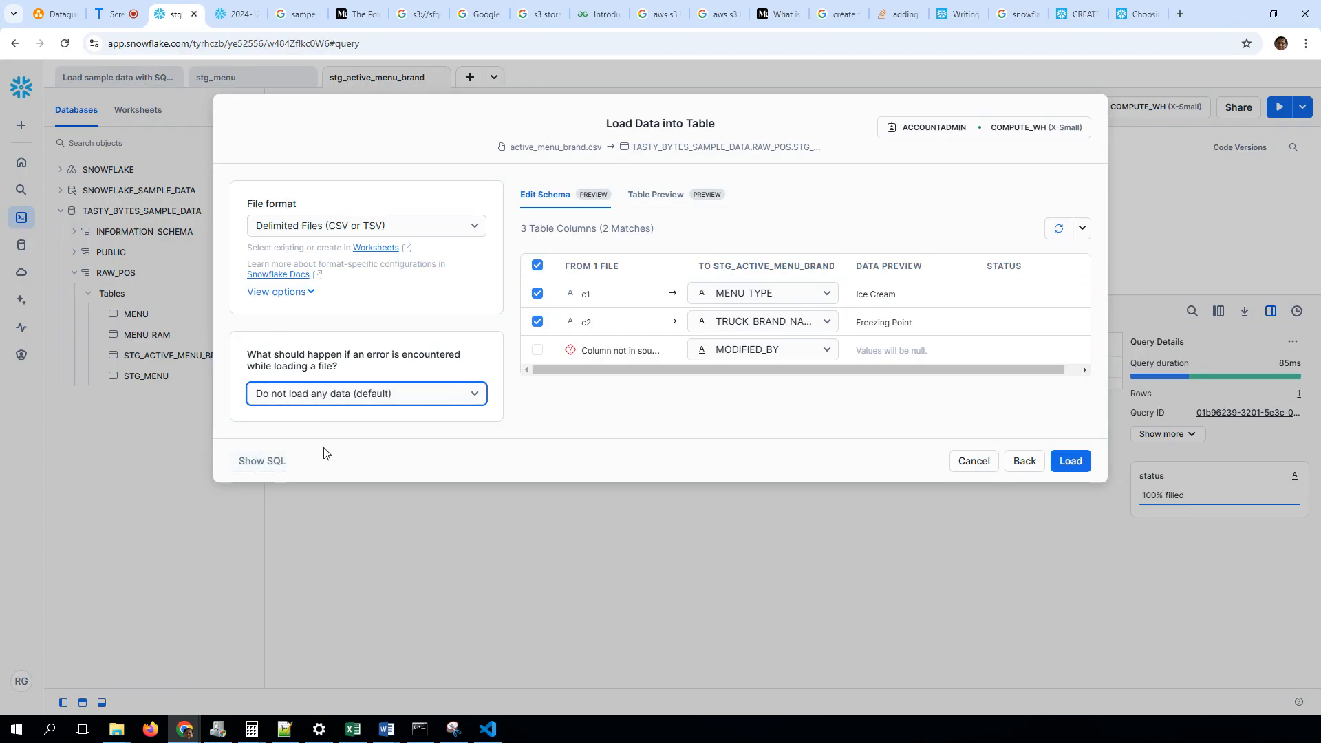
pyautogui.click(235, 461)
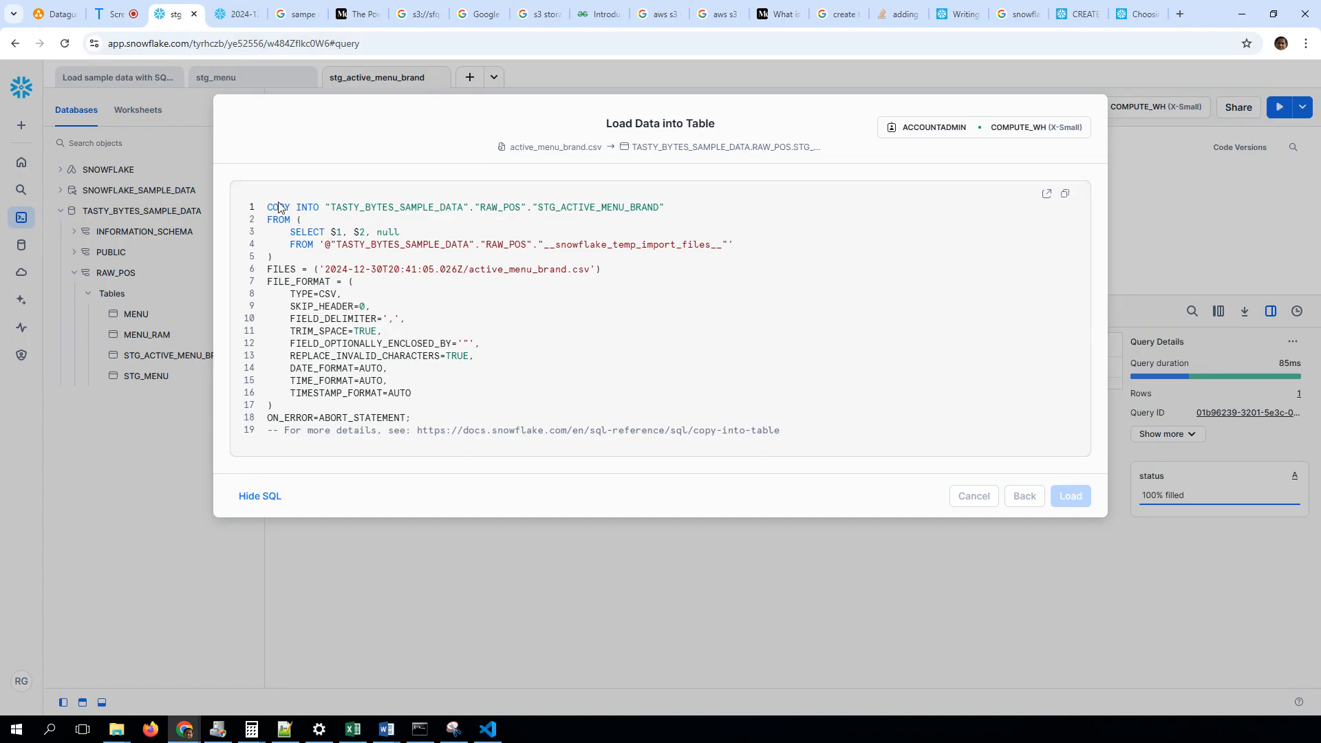
pyautogui.doubleClick(310, 302)
pyautogui.click(333, 389)
pyautogui.moveTo(269, 283); pyautogui.dragTo(331, 286)
pyautogui.click(371, 380)
pyautogui.click(263, 507)
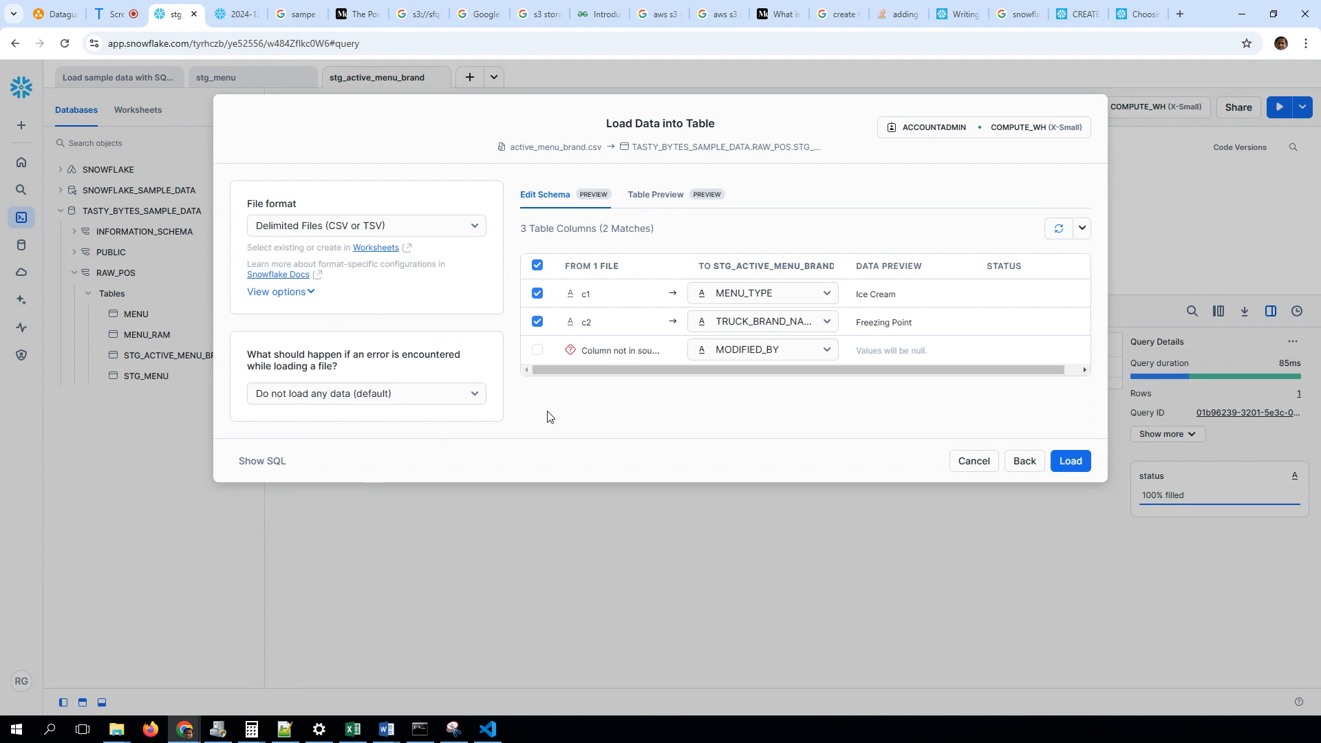
# Try twice to load active_menu_brand.csv into STG_ACTIVE_MENU_BRAND with the current column mapping, returning to the mapping each time
pyautogui.click(1063, 465)
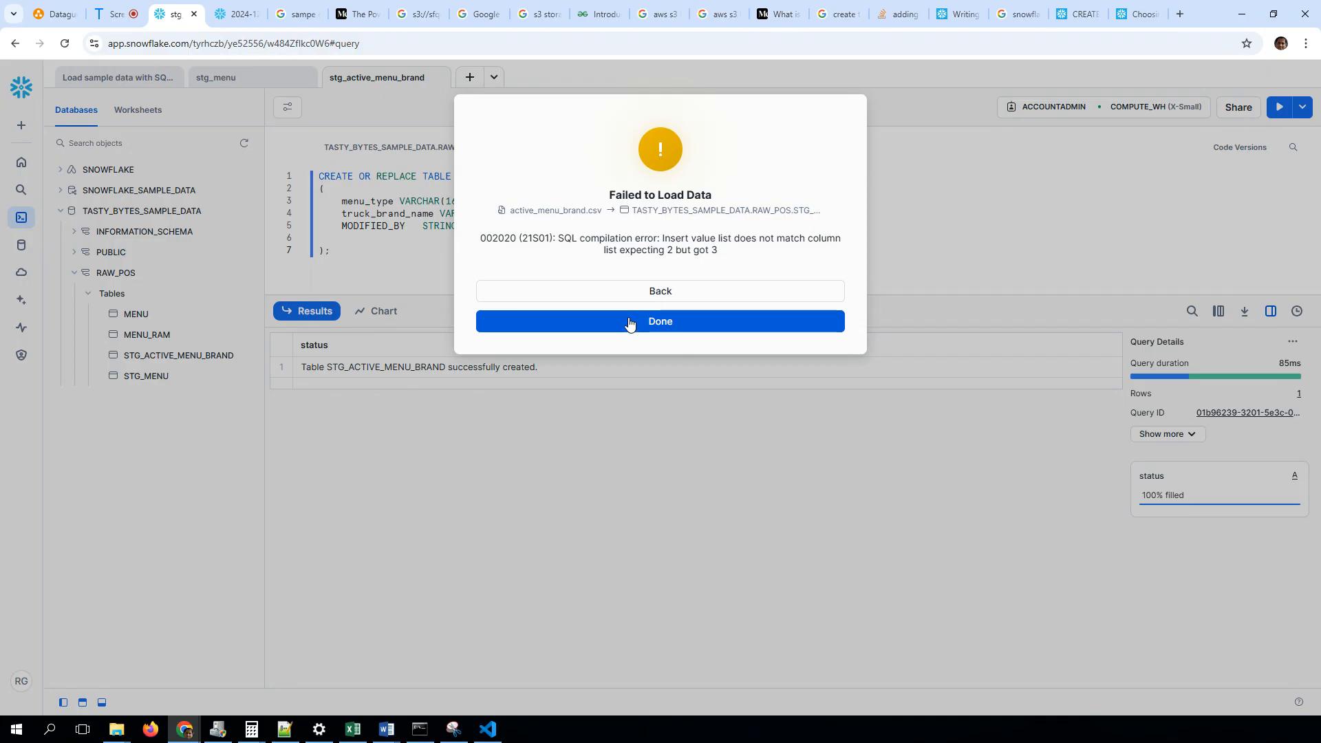
pyautogui.click(667, 294)
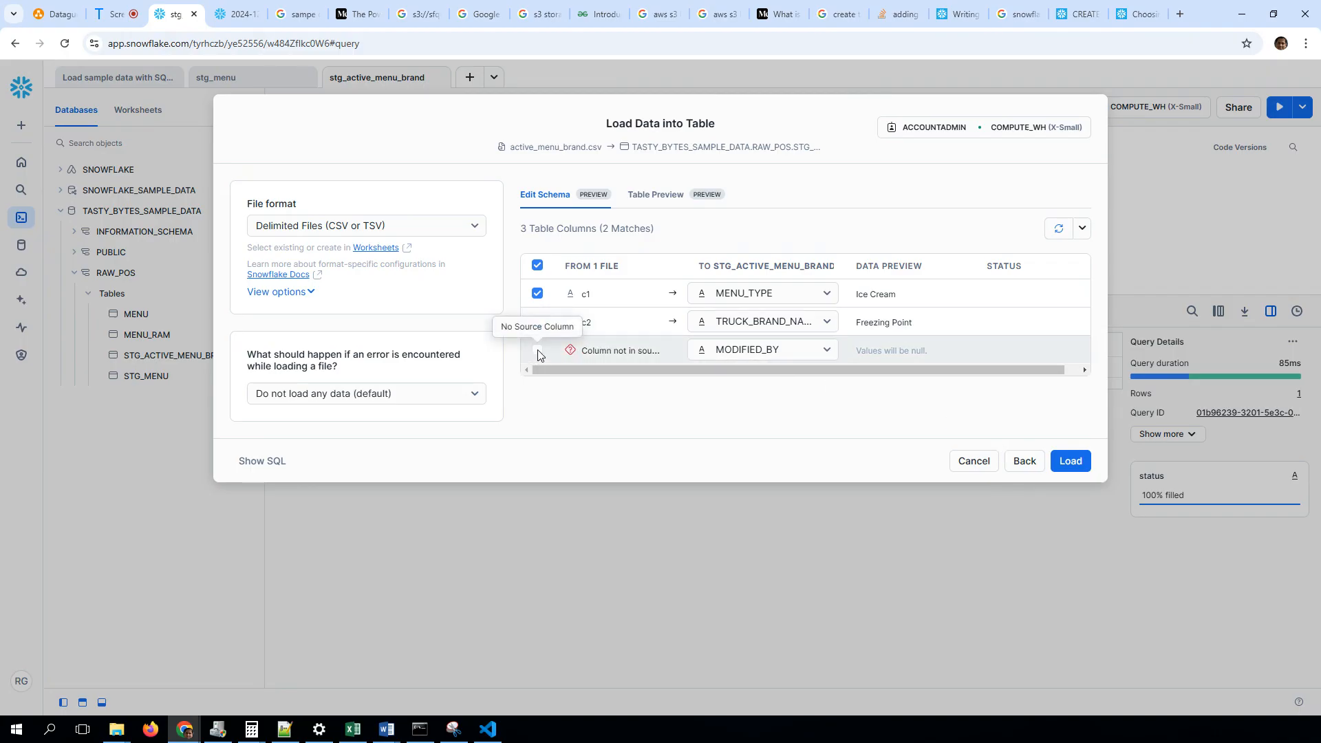
pyautogui.click(1068, 460)
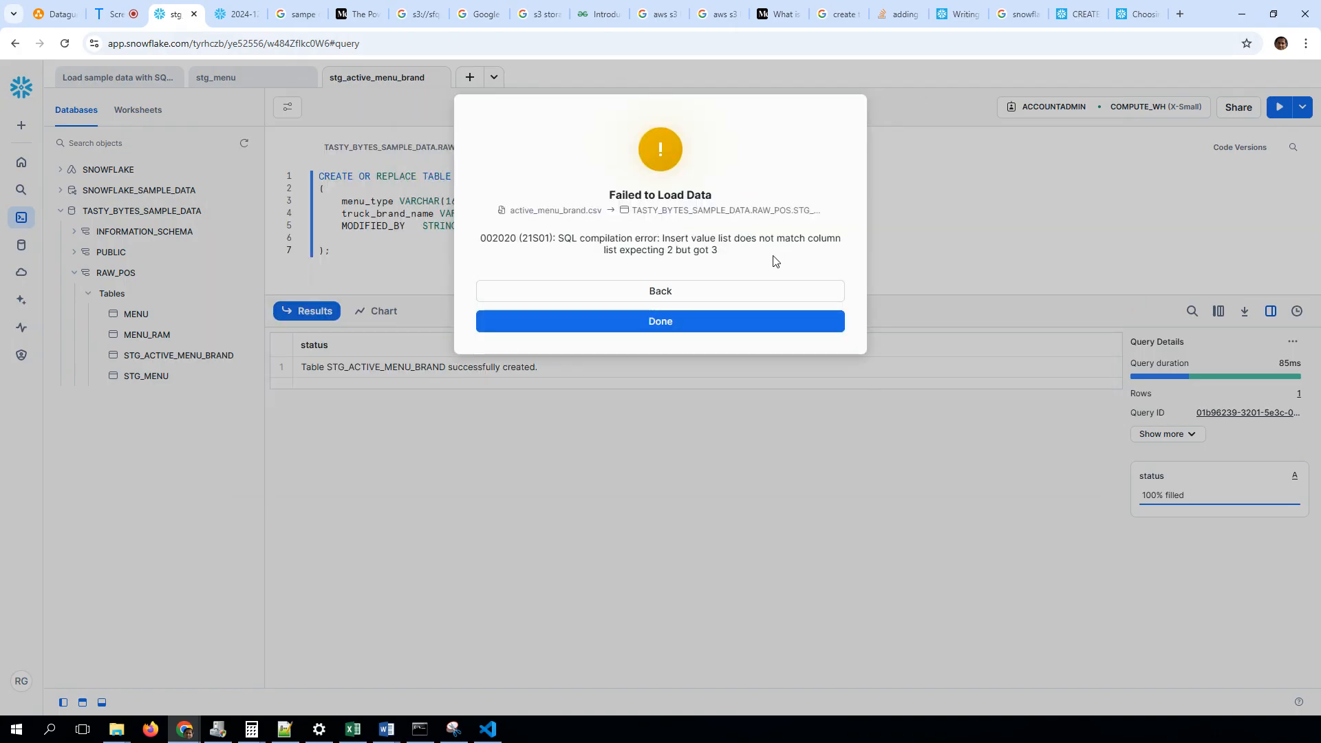
pyautogui.click(661, 292)
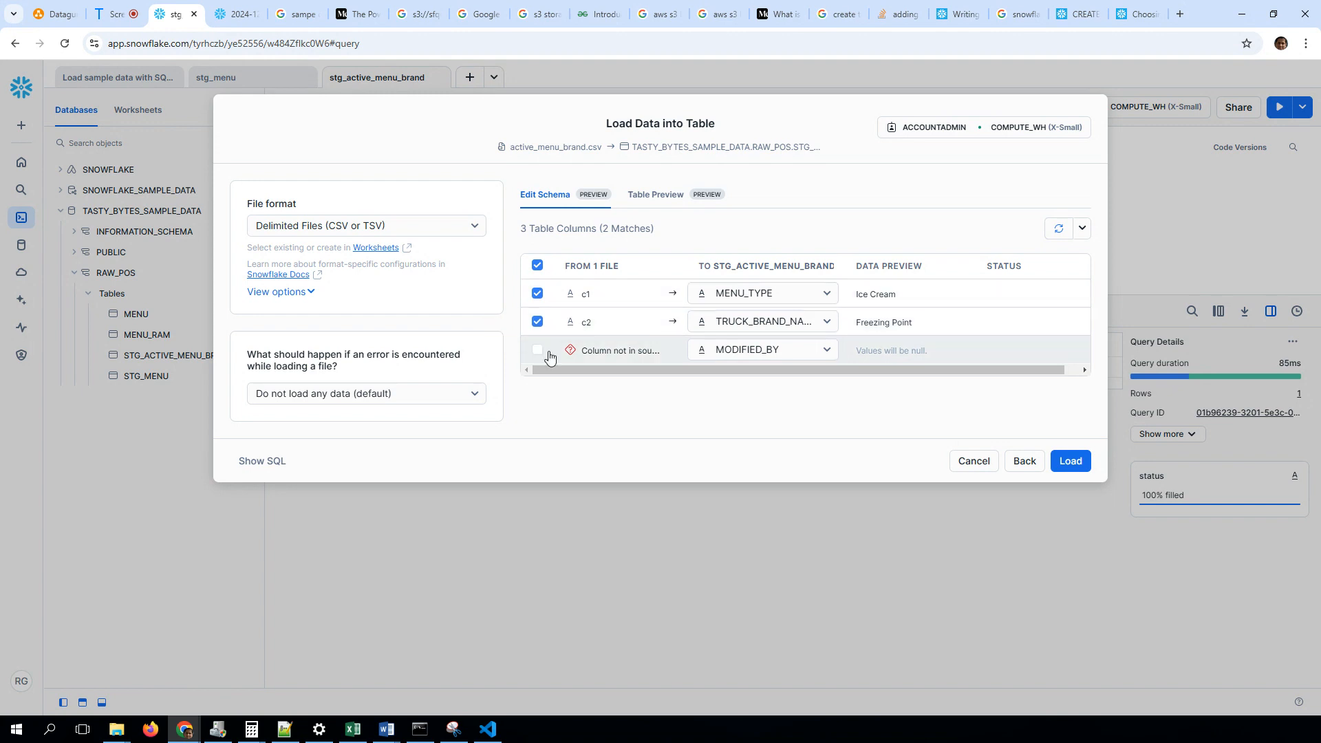
# Check the MODIFIED_BY column mapping choices and the preview's auto-refresh options, refresh the preview, and cancel the data load
pyautogui.click(812, 352)
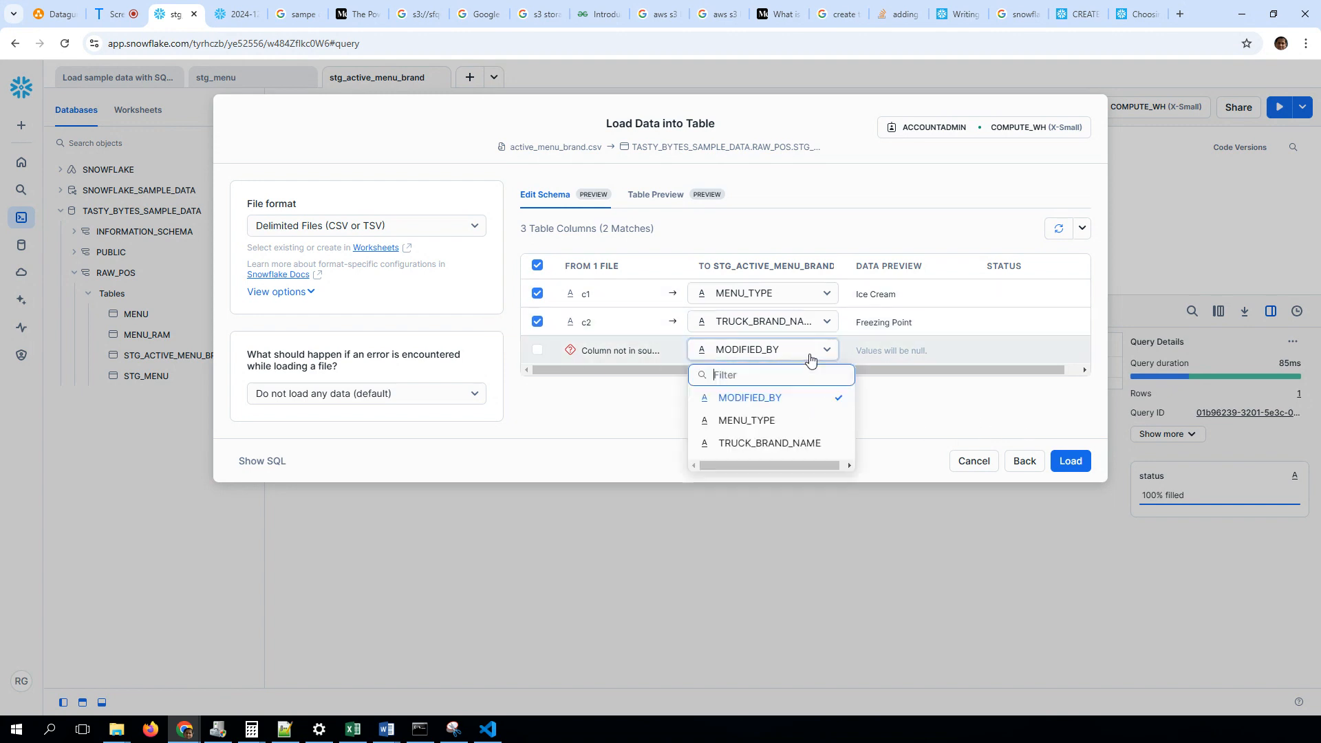
pyautogui.click(810, 352)
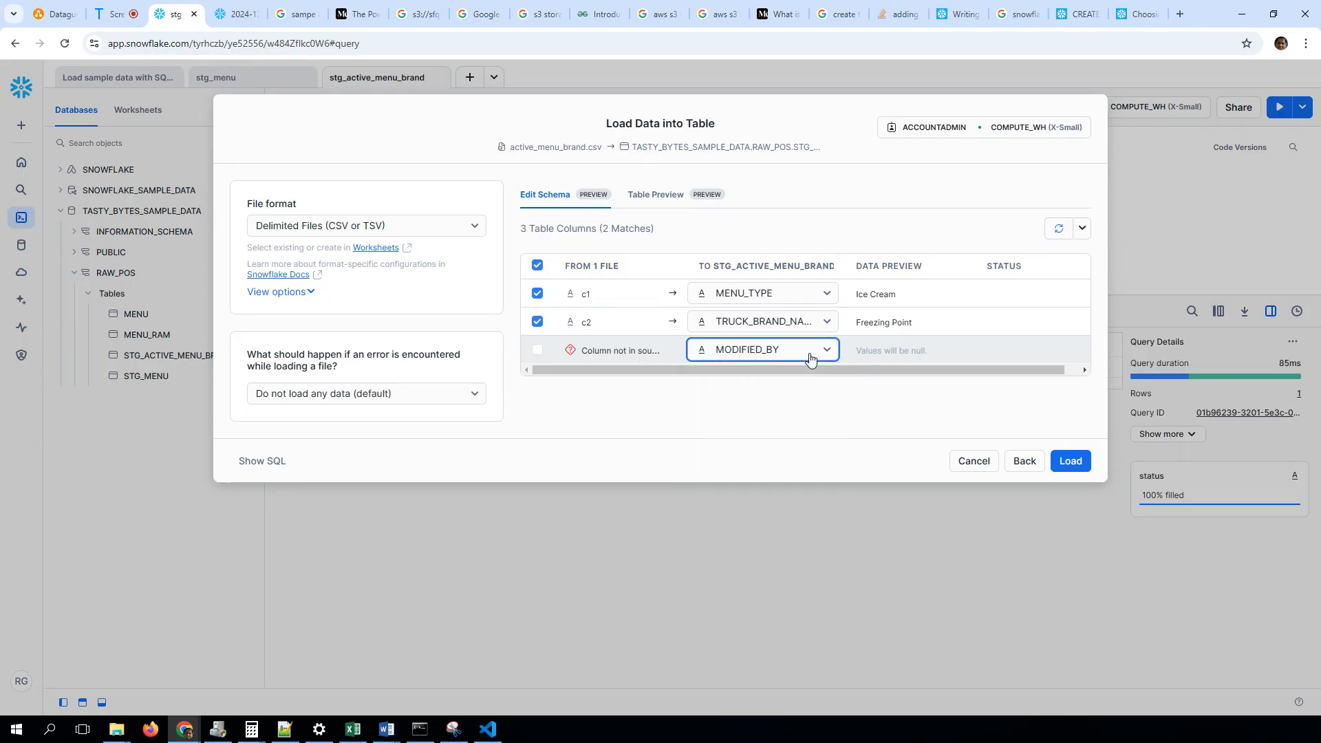
pyautogui.click(1058, 228)
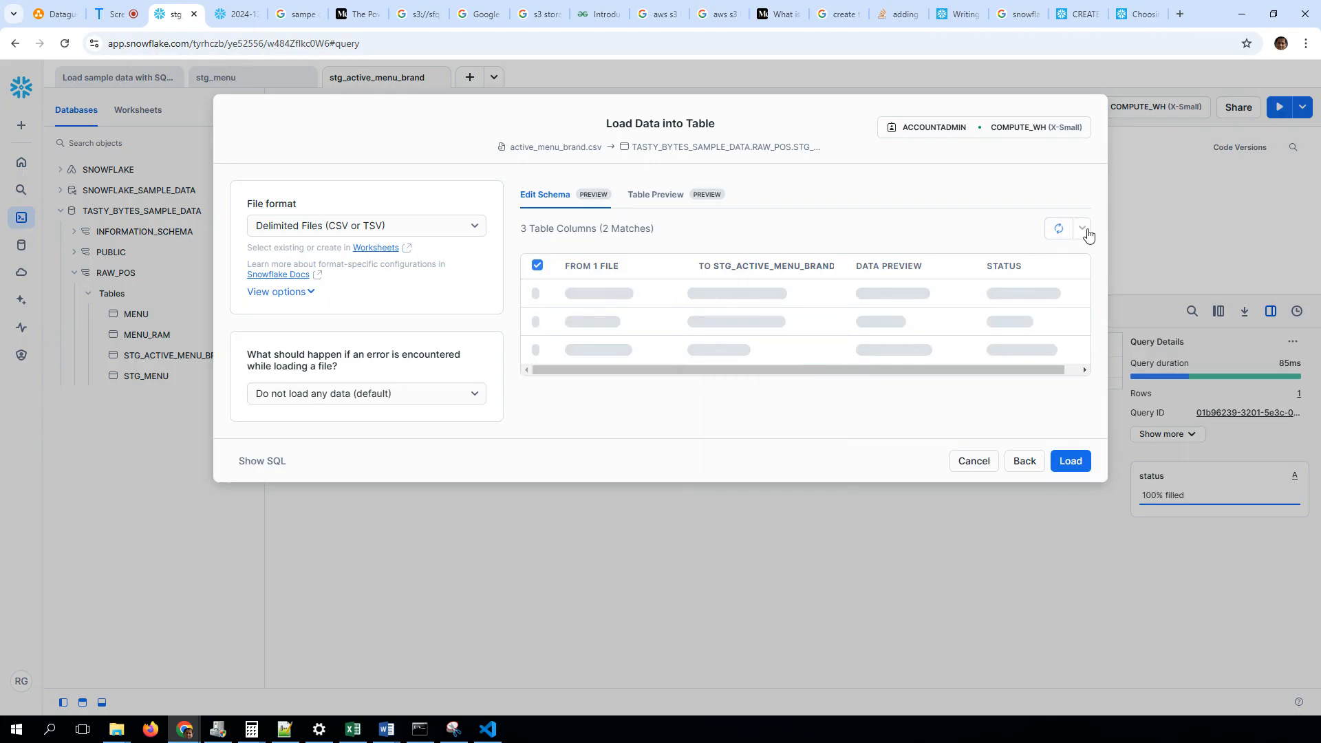
pyautogui.click(1082, 229)
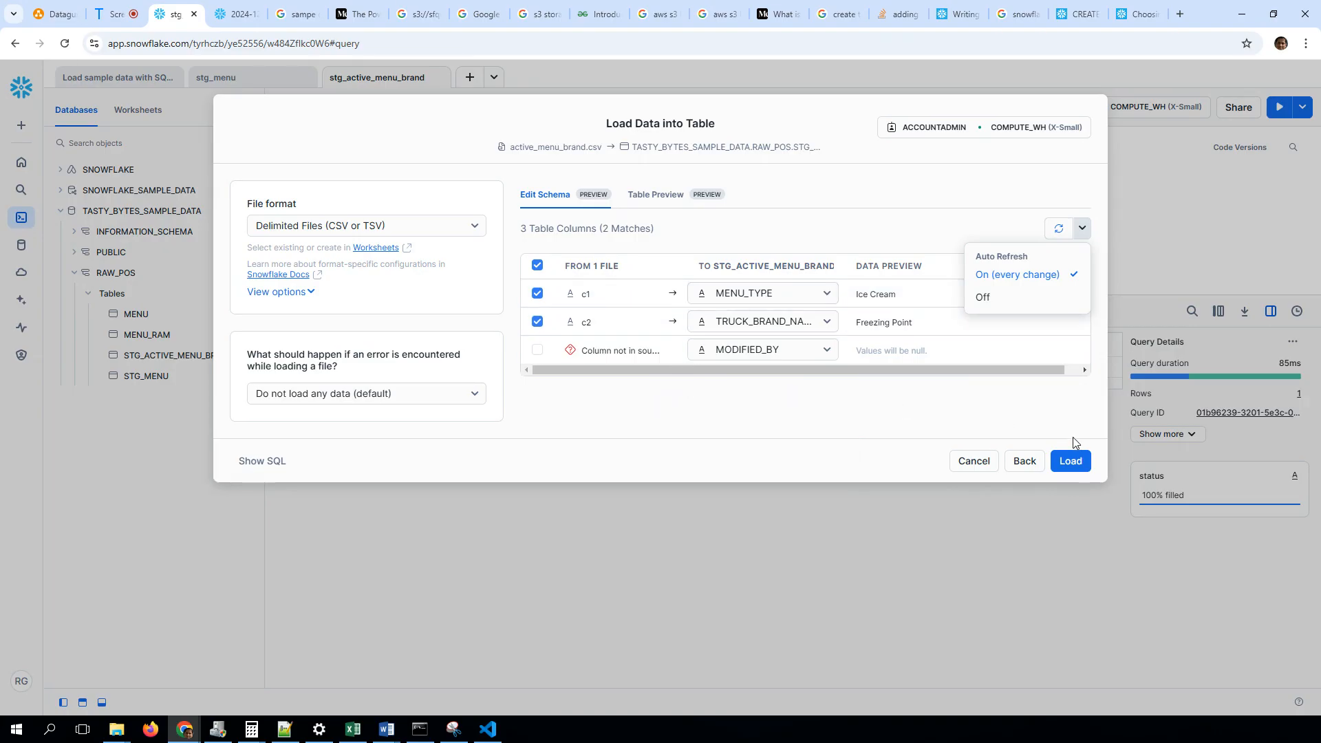
pyautogui.click(983, 462)
# Remove the MODIFIED_BY column and the comma after truck_brand_name from the CREATE TABLE statement, and run it again
pyautogui.click(649, 230)
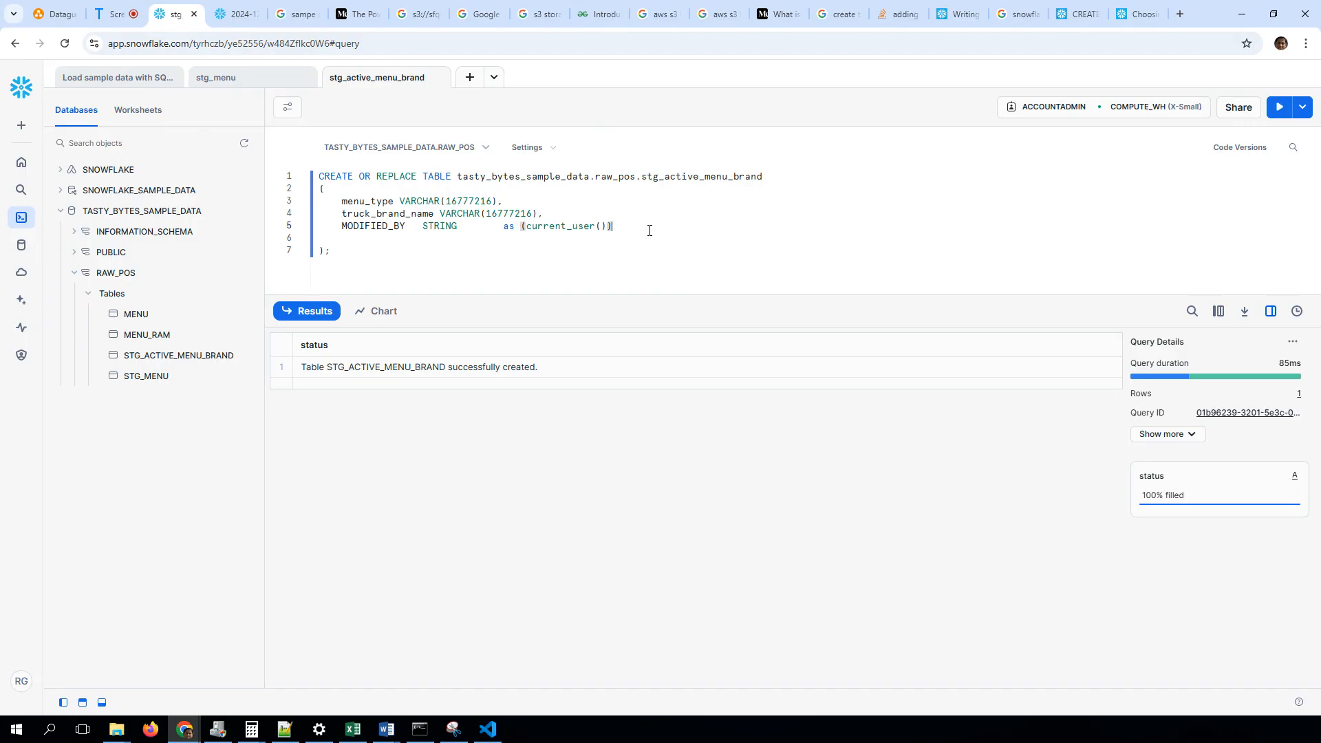
pyautogui.hotkey('shift', 'Home')
pyautogui.press('BackSpace')
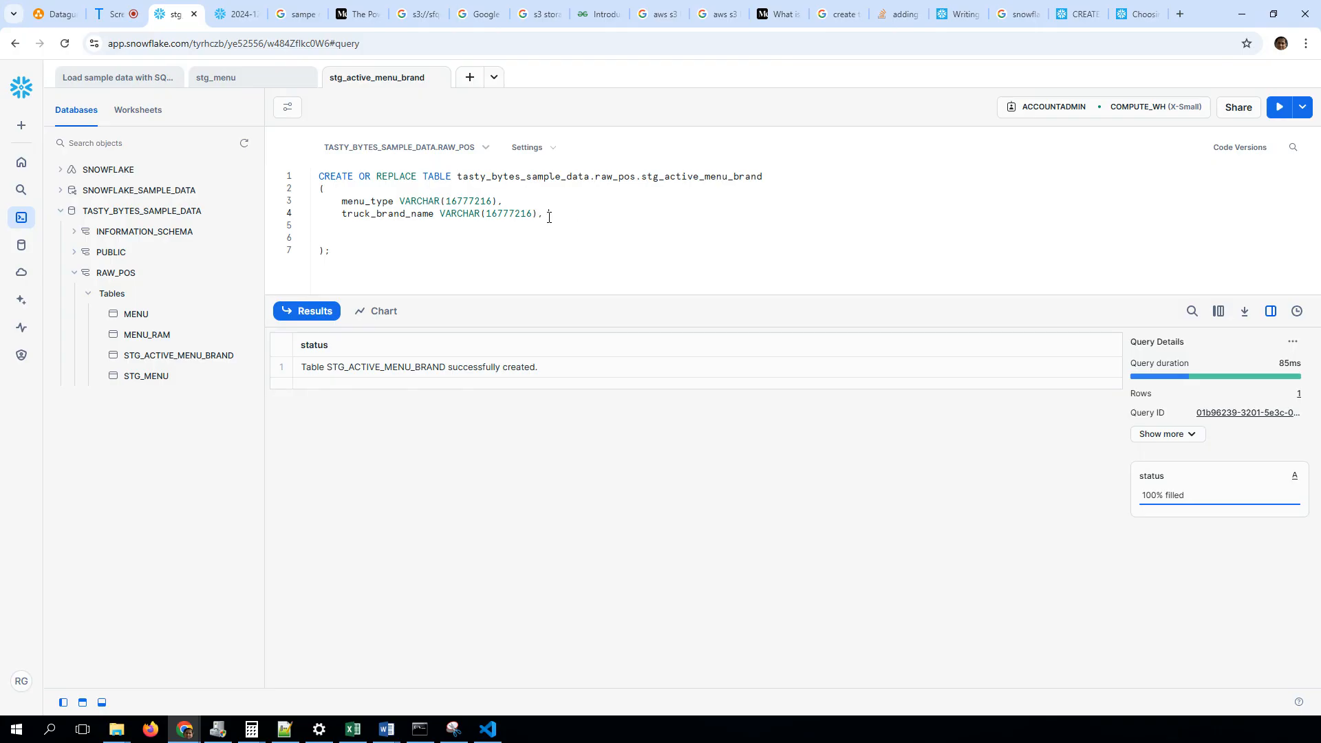
pyautogui.press('BackSpace')
pyautogui.moveTo(319, 176); pyautogui.dragTo(342, 250)
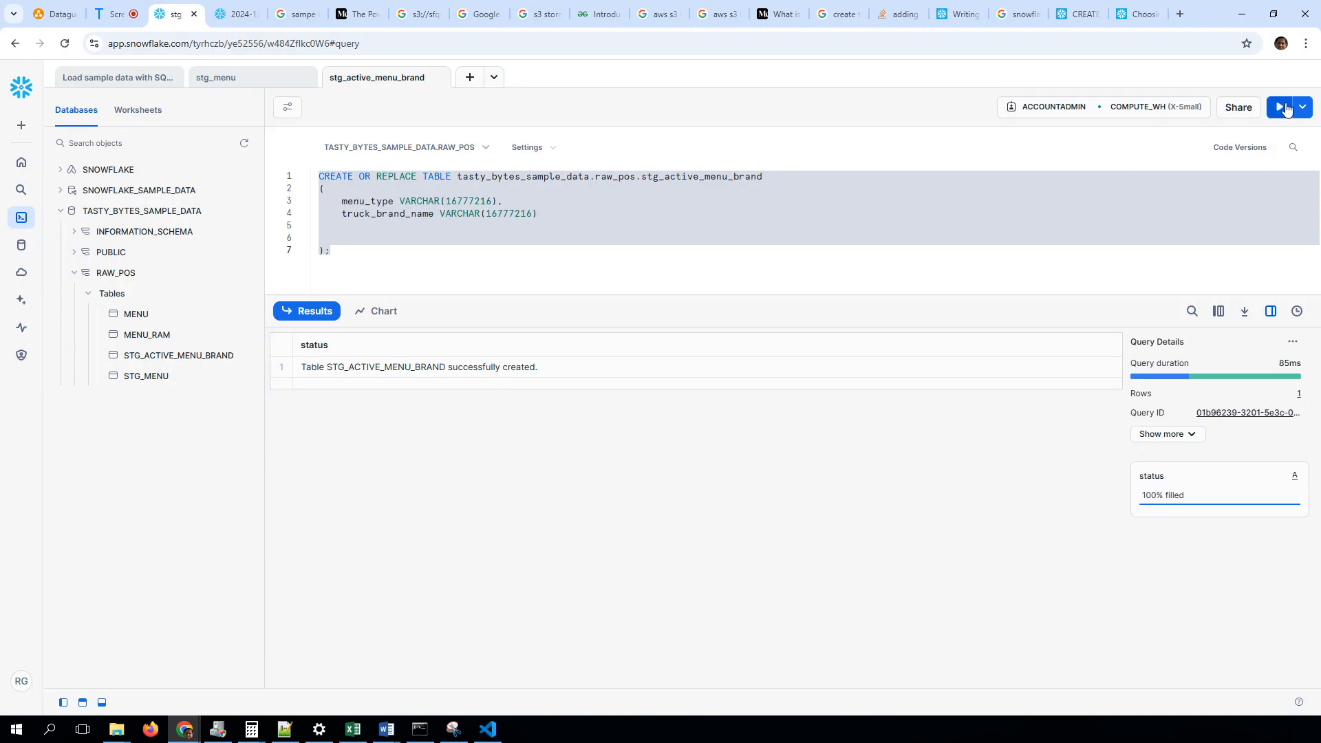
pyautogui.click(1281, 108)
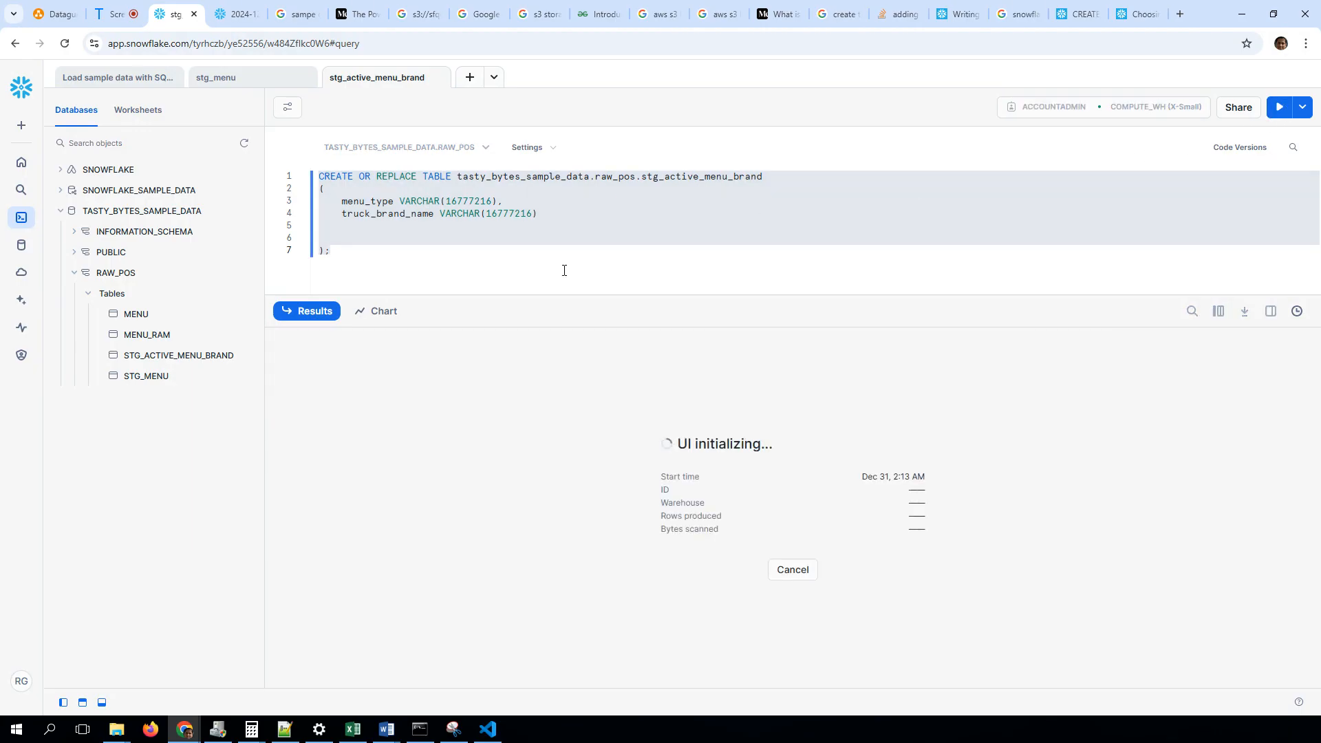
# Set up a load of active_menu_brand.csv into STG_ACTIVE_MENU_BRAND, check its column mapping and error handling, and cancel the load
pyautogui.click(235, 355)
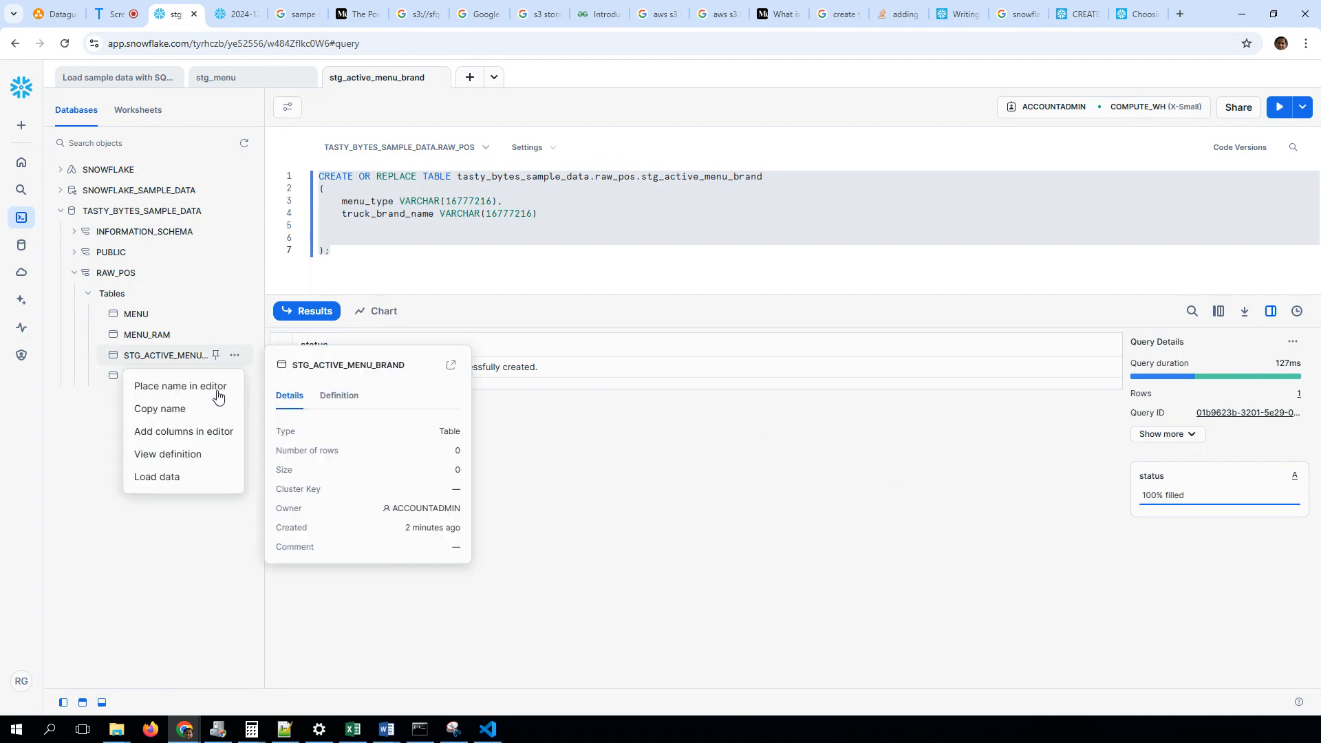
pyautogui.click(190, 476)
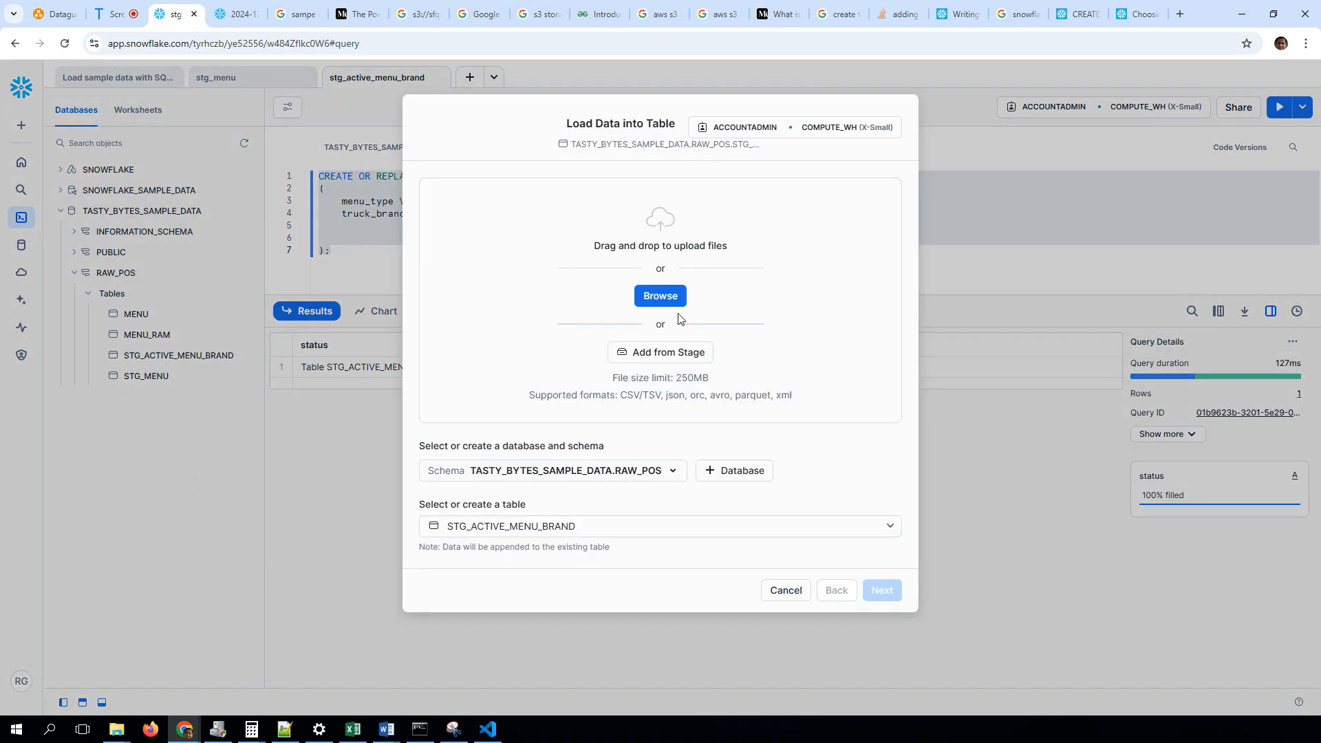
pyautogui.click(664, 297)
pyautogui.doubleClick(206, 124)
pyautogui.click(883, 517)
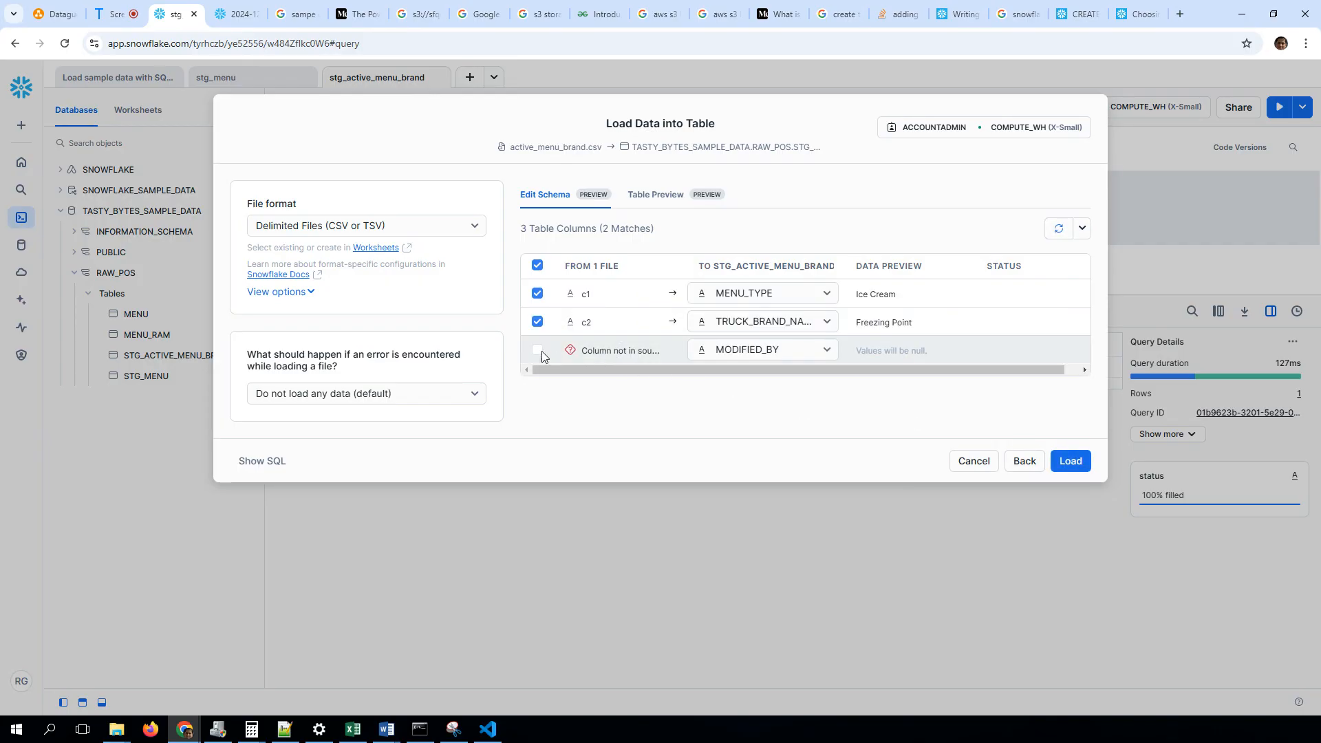
pyautogui.click(808, 346)
pyautogui.click(808, 346)
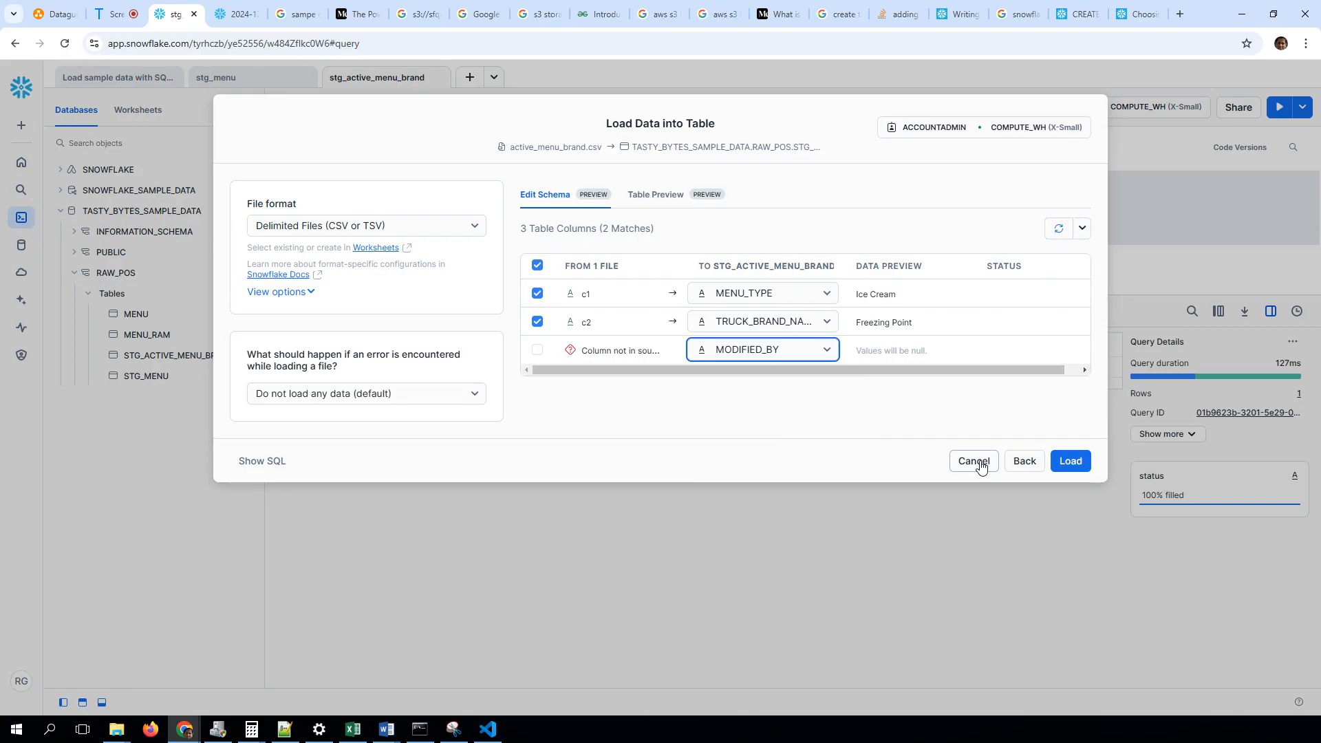
pyautogui.click(395, 397)
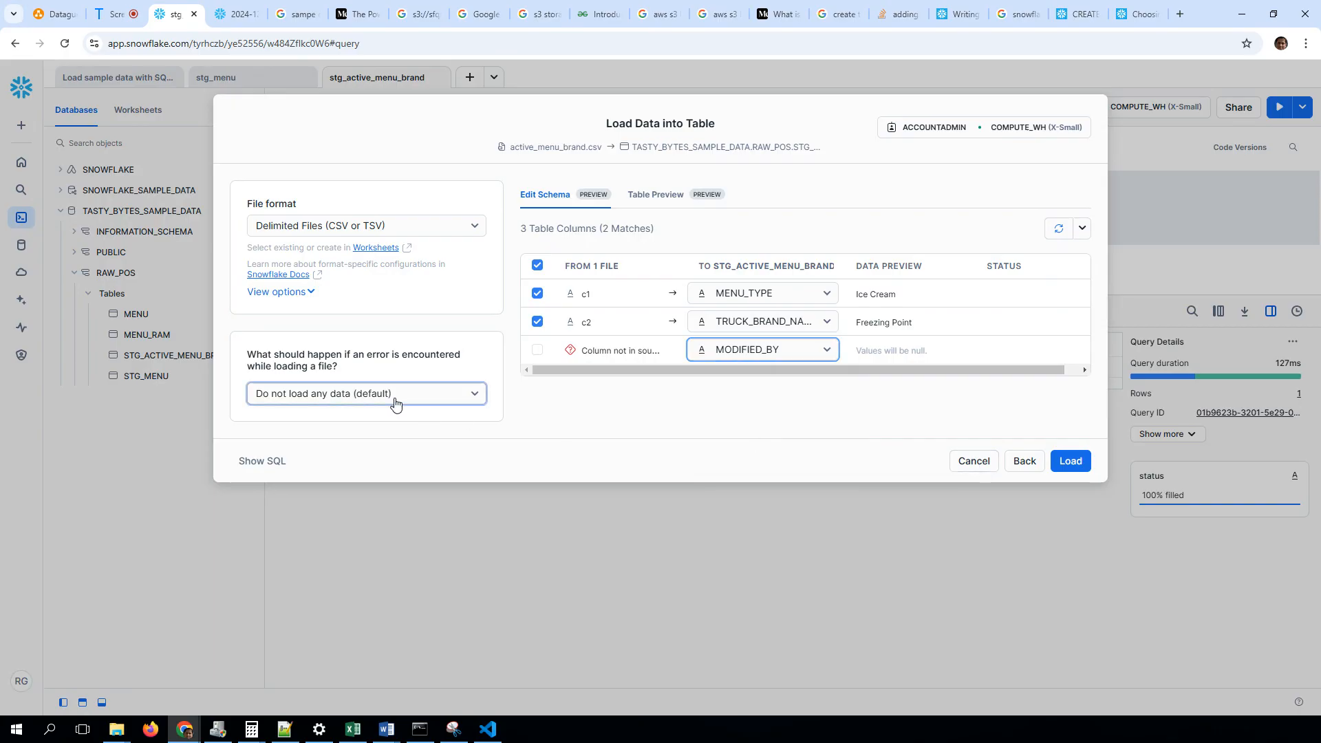
pyautogui.click(973, 461)
# Run the whole CREATE OR REPLACE TABLE statement for stg_active_menu_brand again
pyautogui.click(423, 240)
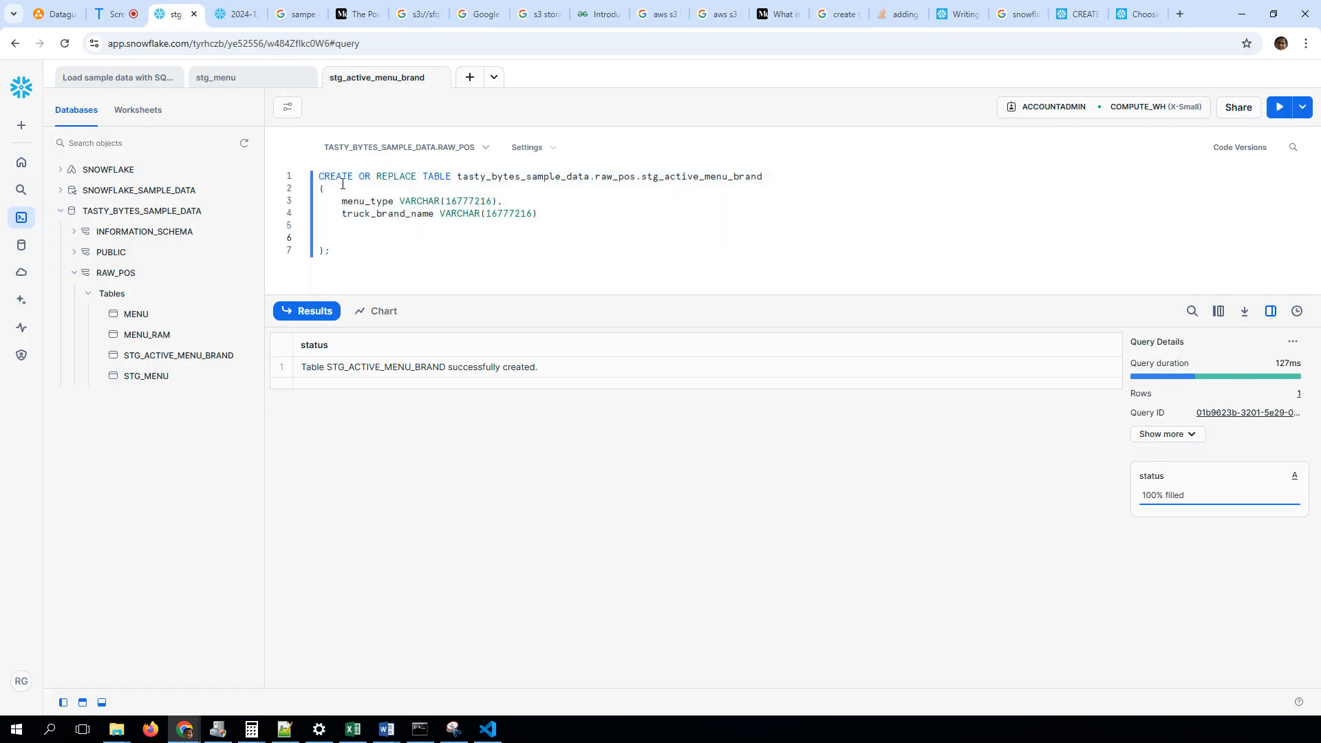
pyautogui.moveTo(319, 192); pyautogui.dragTo(333, 253)
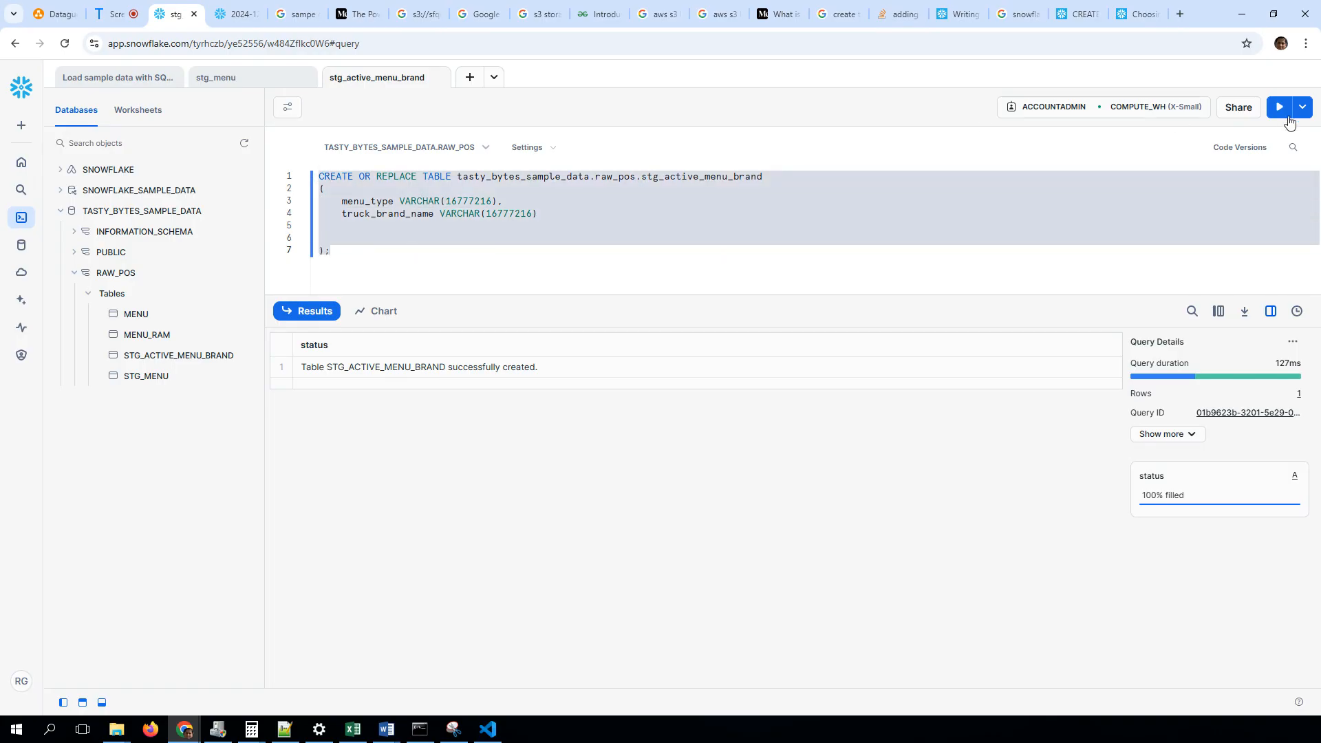
pyautogui.click(1281, 108)
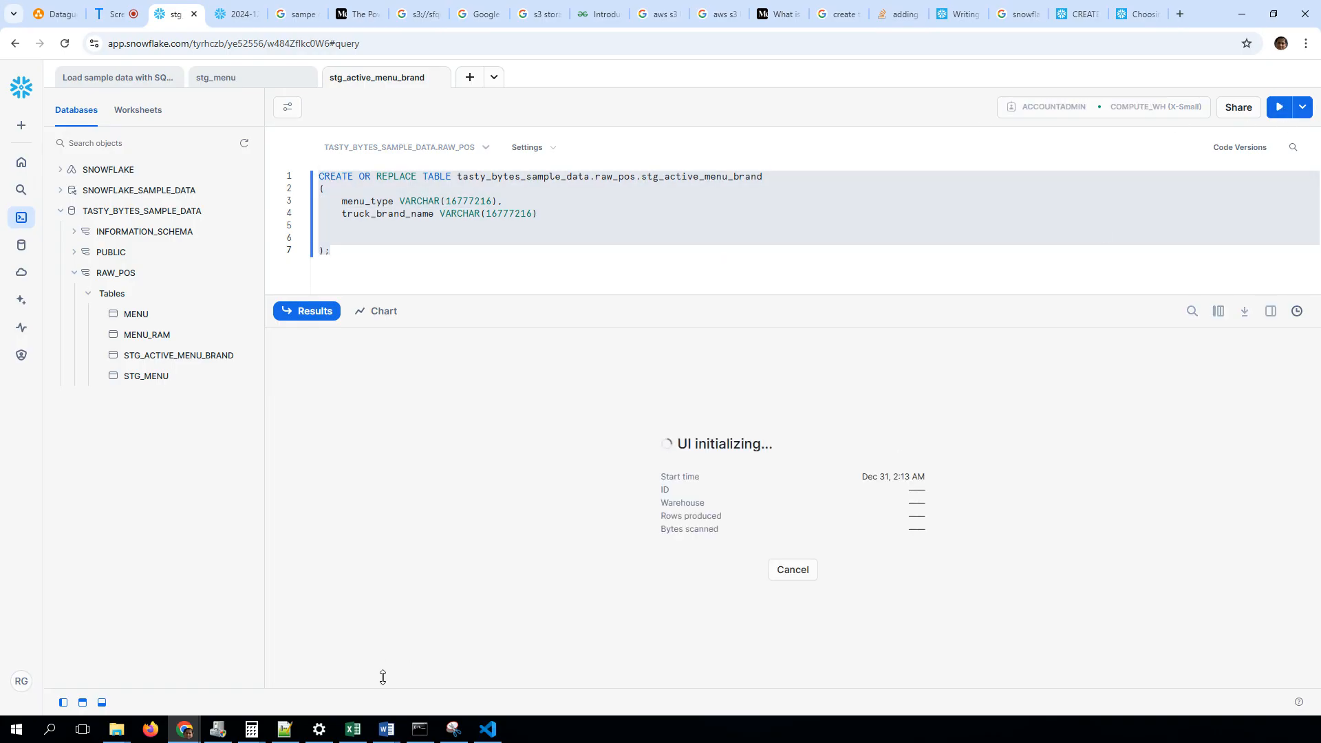
# Check the contents of active_menu_brand.csv in Notepad++ and return to the worksheet
pyautogui.click(282, 728)
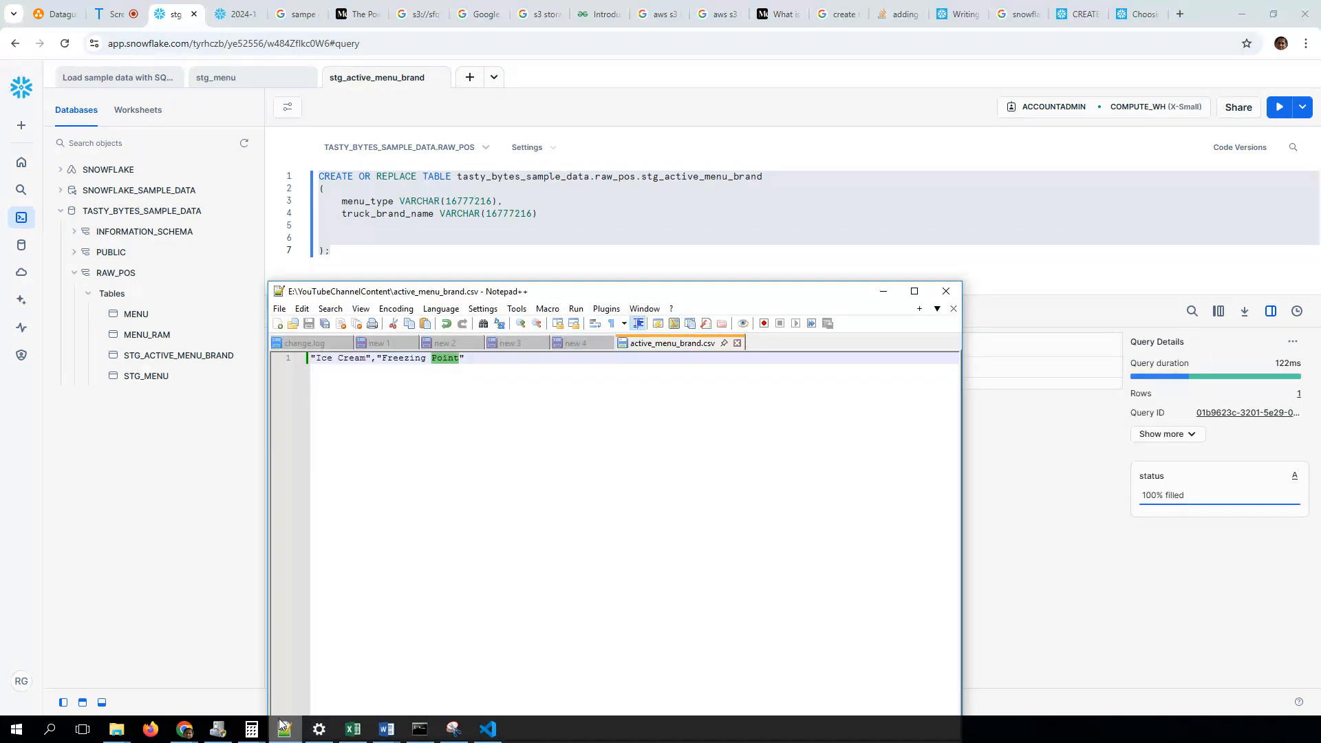
pyautogui.click(283, 726)
pyautogui.click(493, 253)
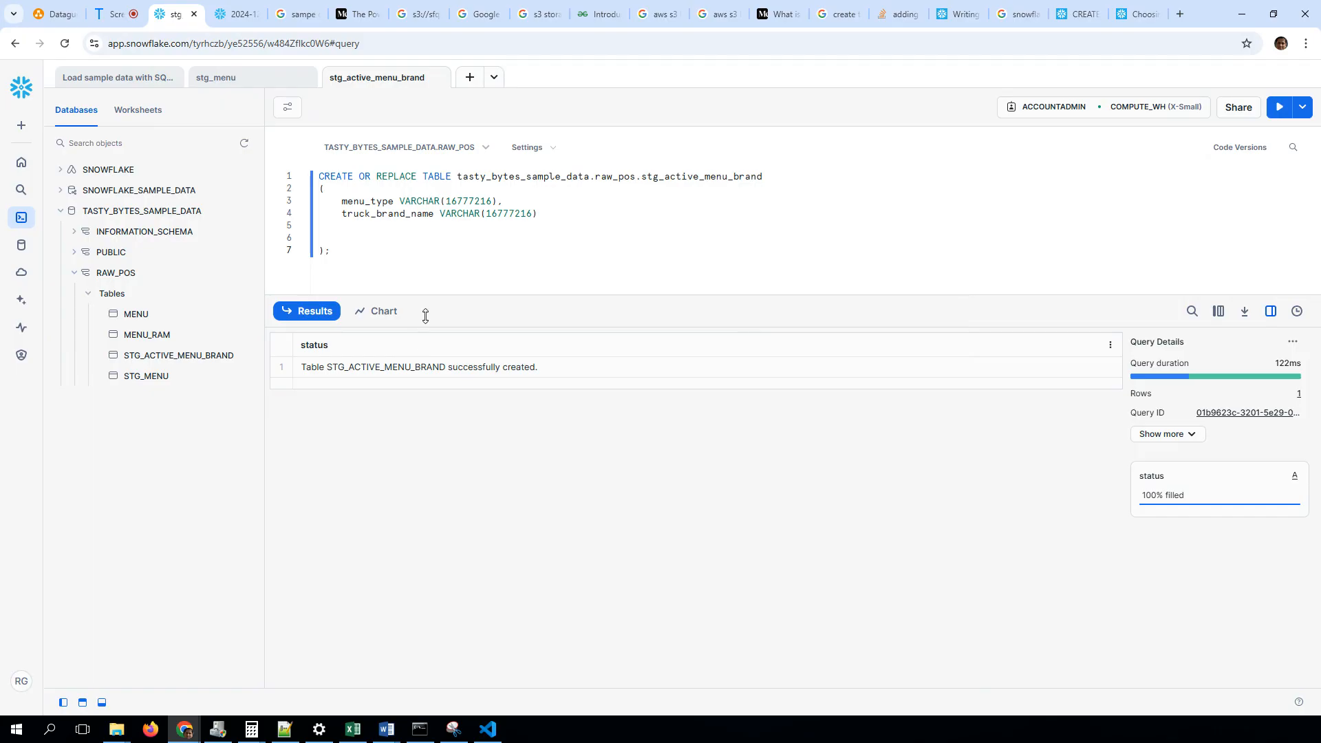
# Select active_menu_brand.csv again for loading into STG_ACTIVE_MENU_BRAND, recheck the matched columns, and cancel the load
pyautogui.click(242, 355)
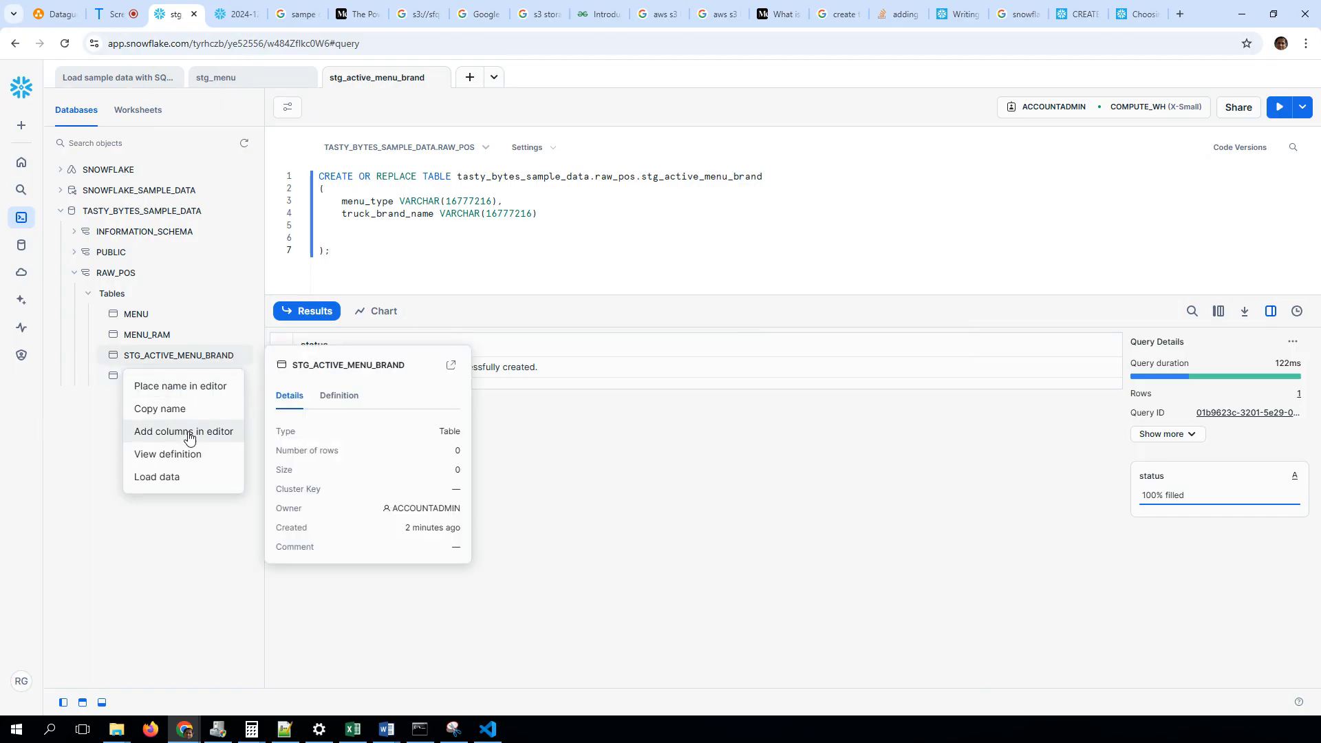
pyautogui.click(179, 475)
pyautogui.click(685, 307)
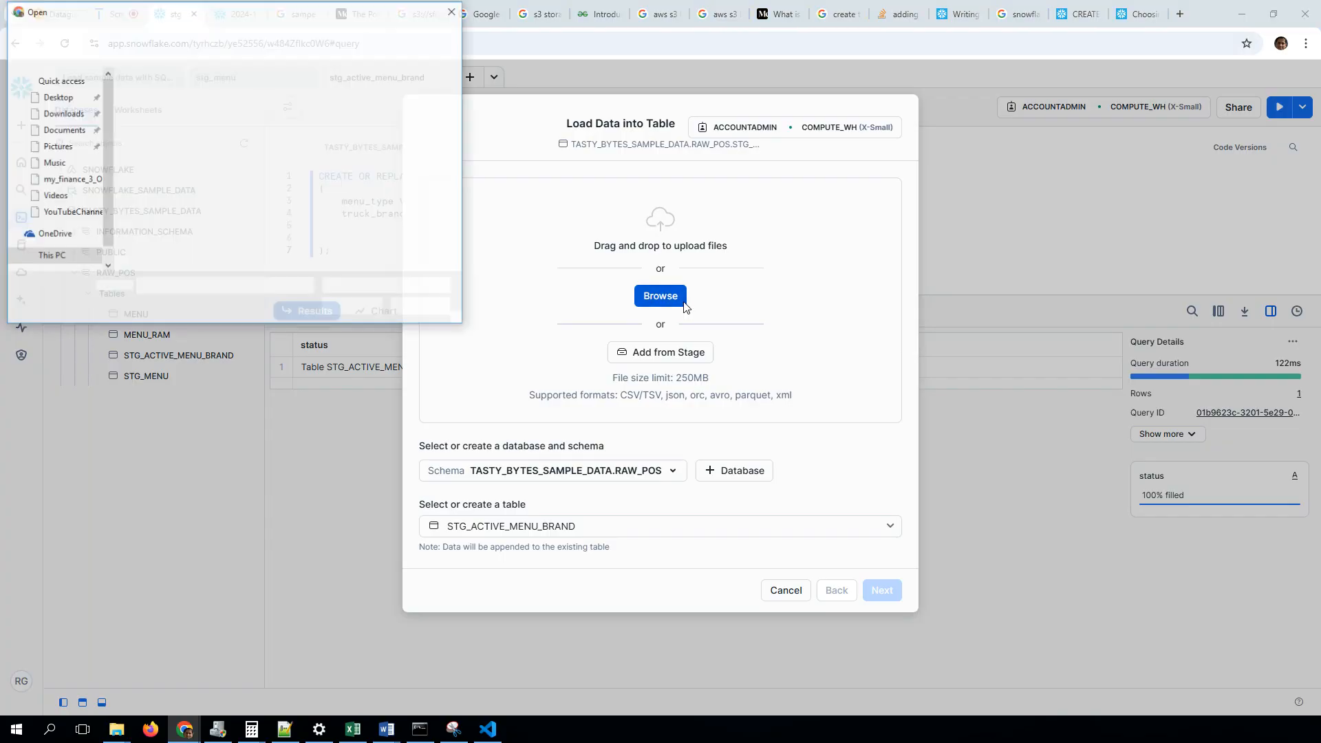
pyautogui.doubleClick(213, 123)
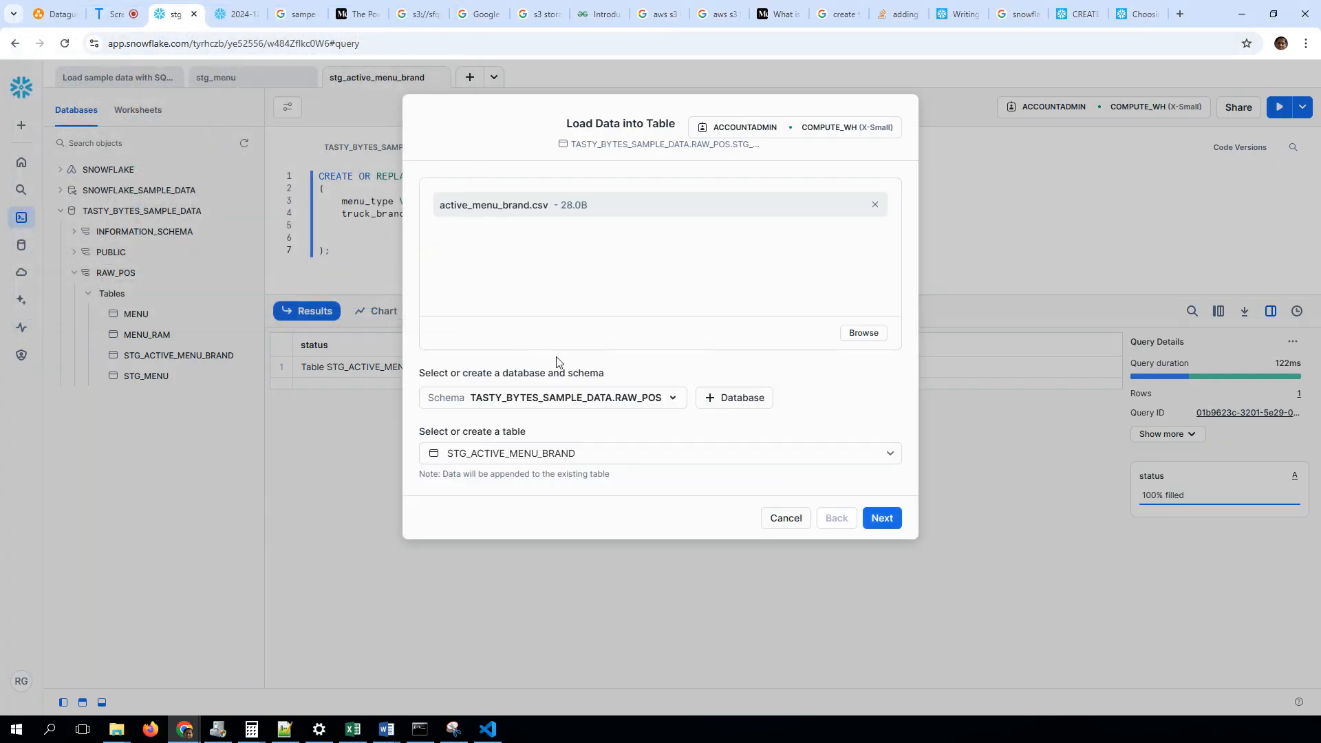
pyautogui.click(884, 523)
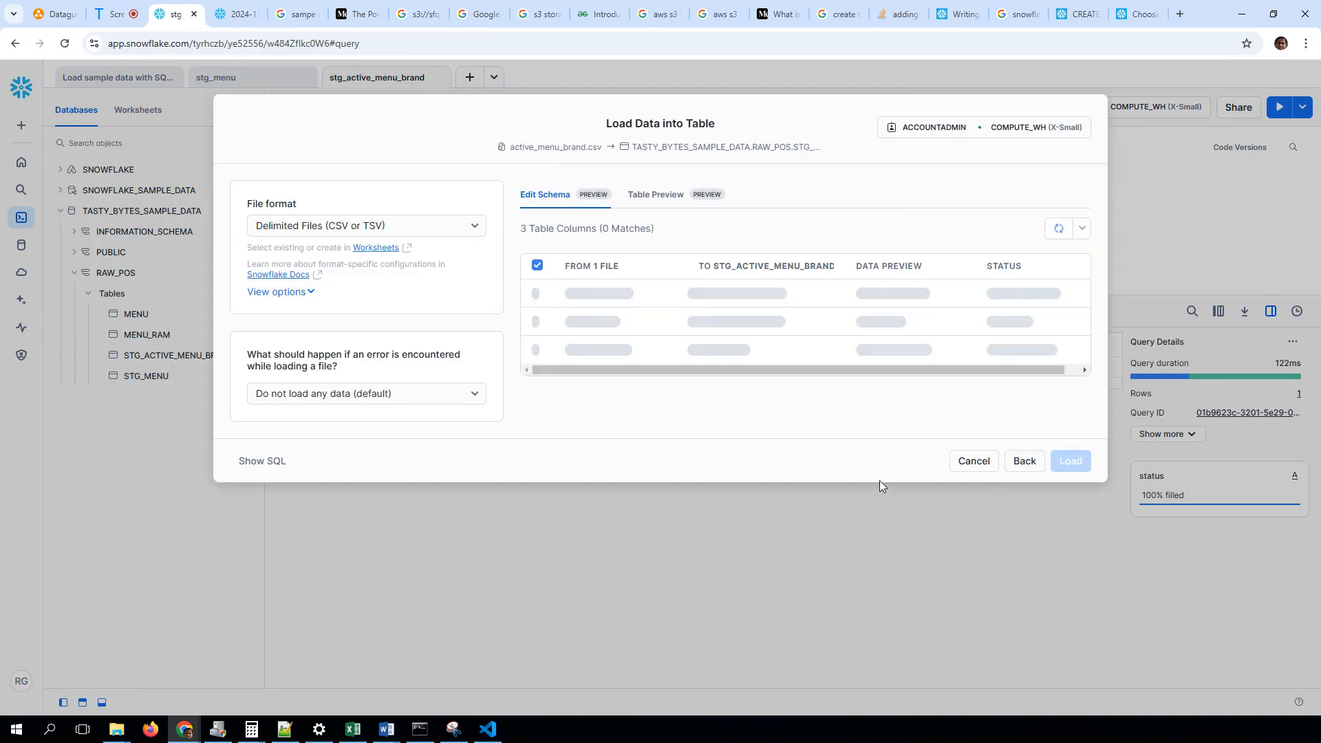
pyautogui.moveTo(569, 351)
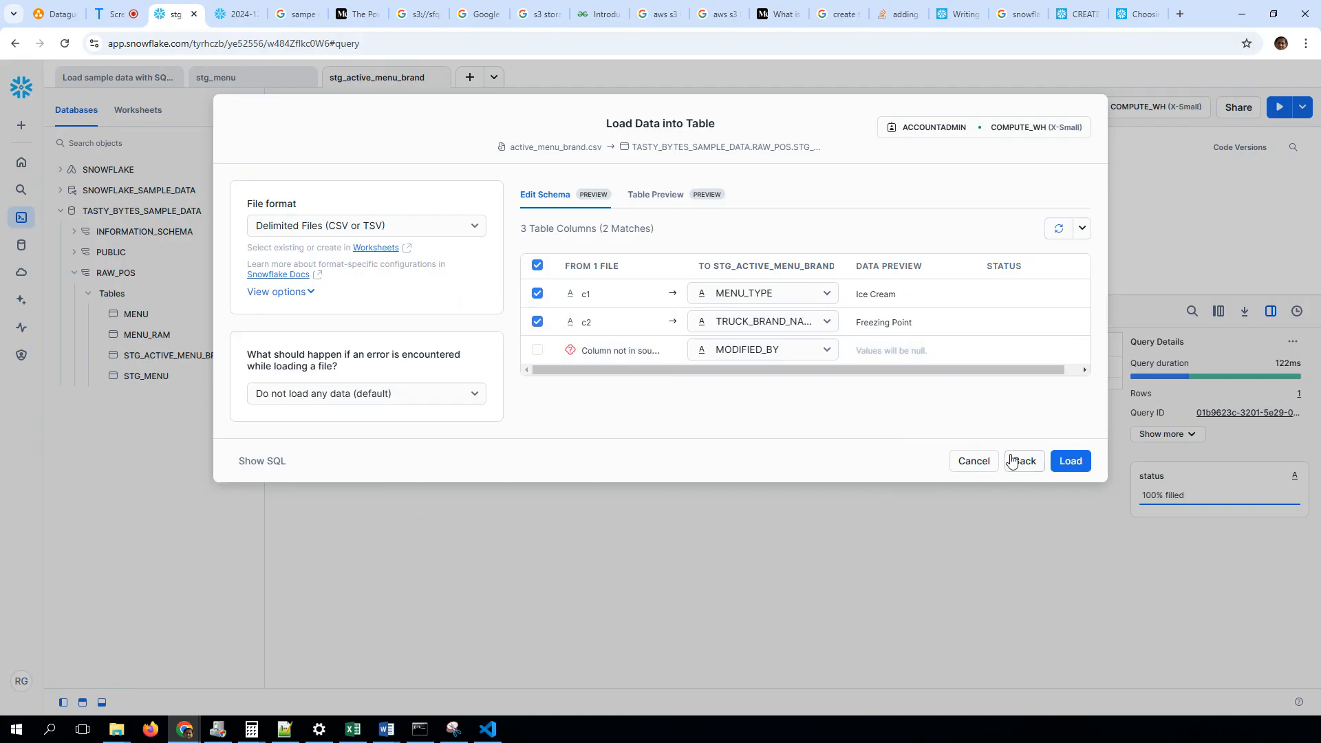
pyautogui.click(986, 468)
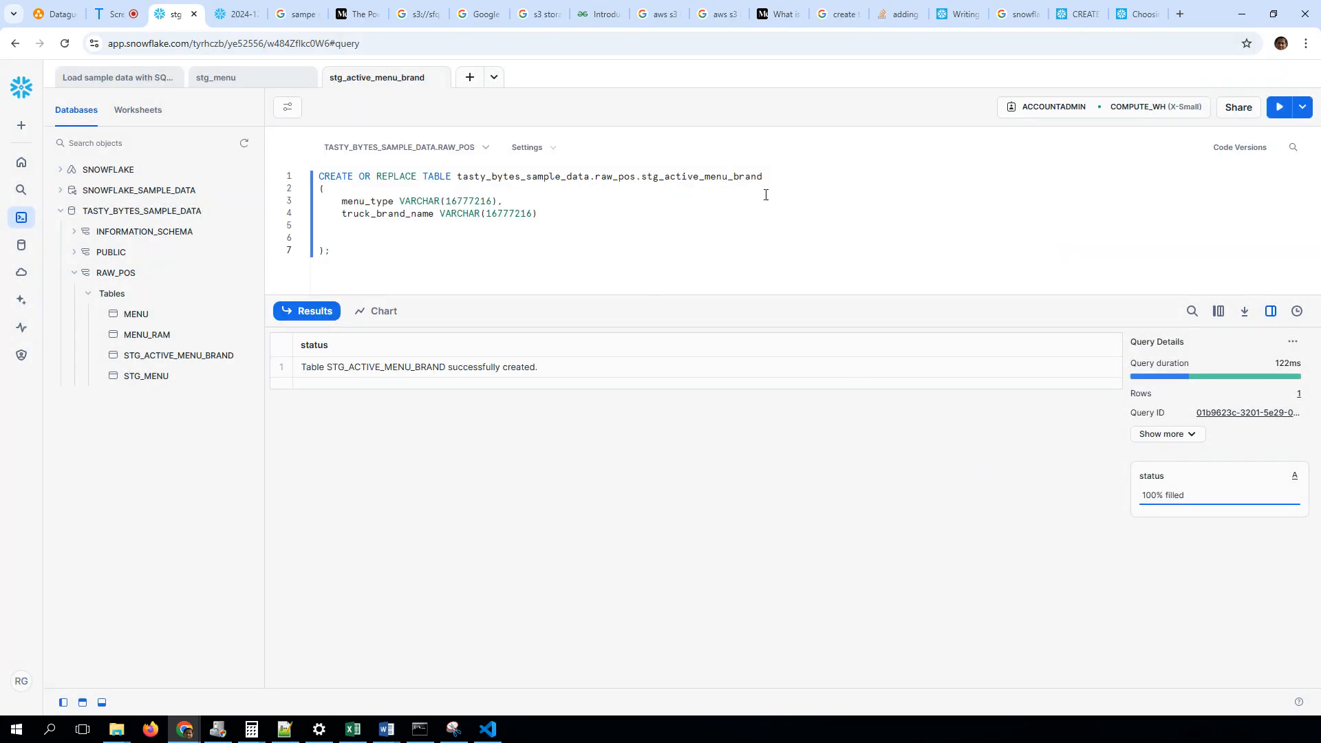
# Change the table name to stg_active_menu_brand_test in the CREATE statement, run it, and refresh the database object list
pyautogui.write('_')
pyautogui.moveTo(318, 176); pyautogui.dragTo(348, 253)
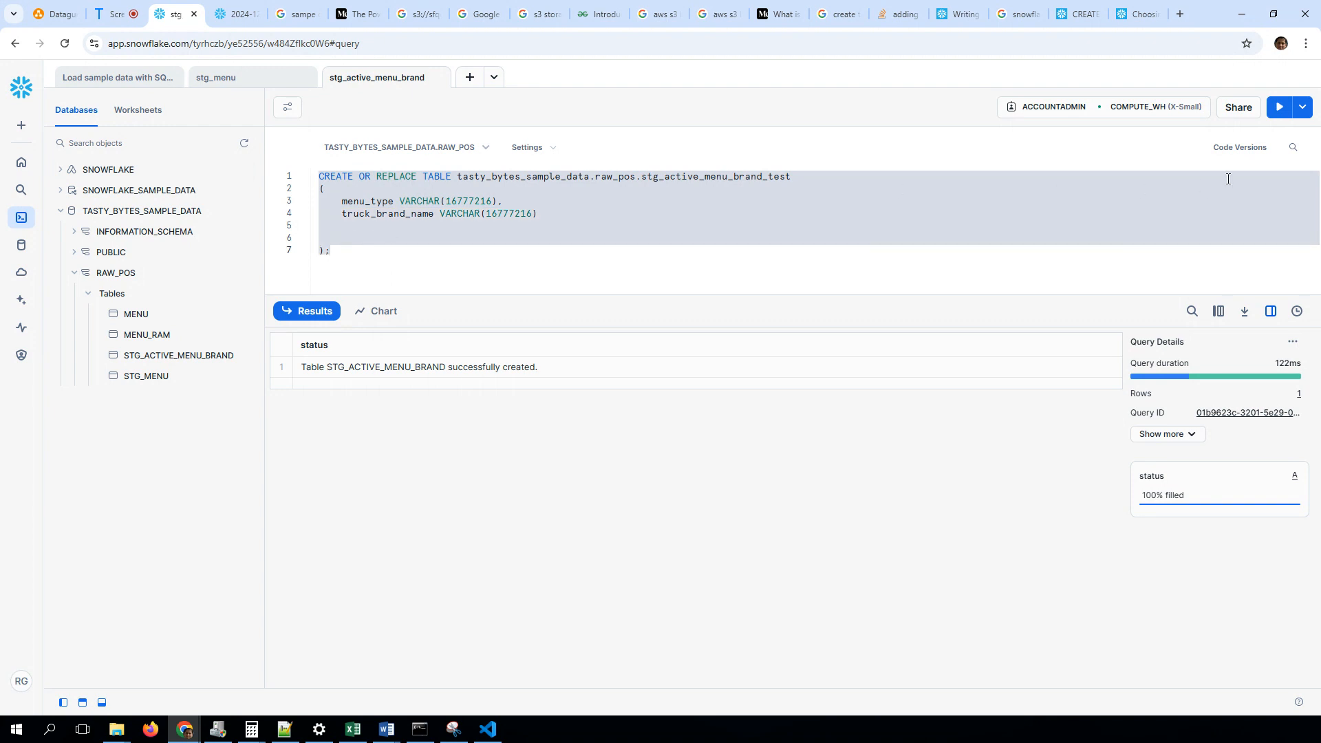
pyautogui.click(1279, 107)
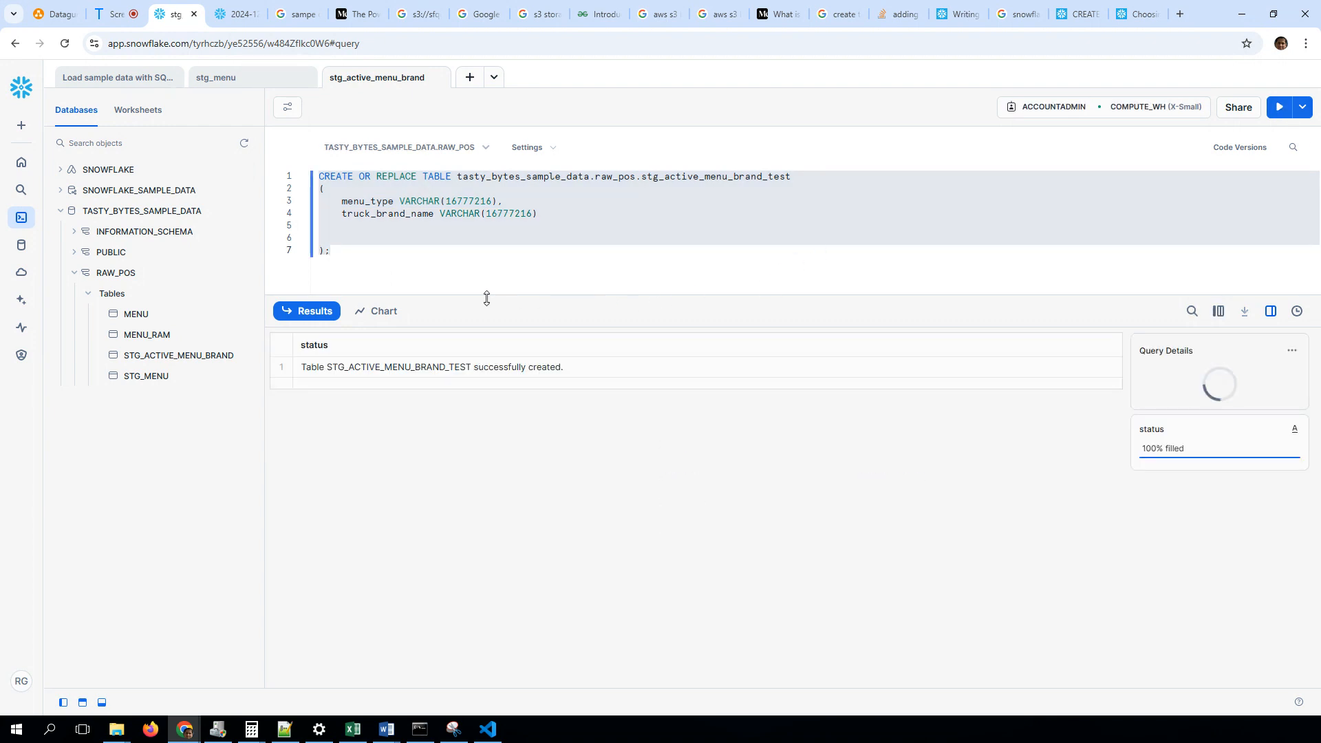
pyautogui.moveTo(169, 311)
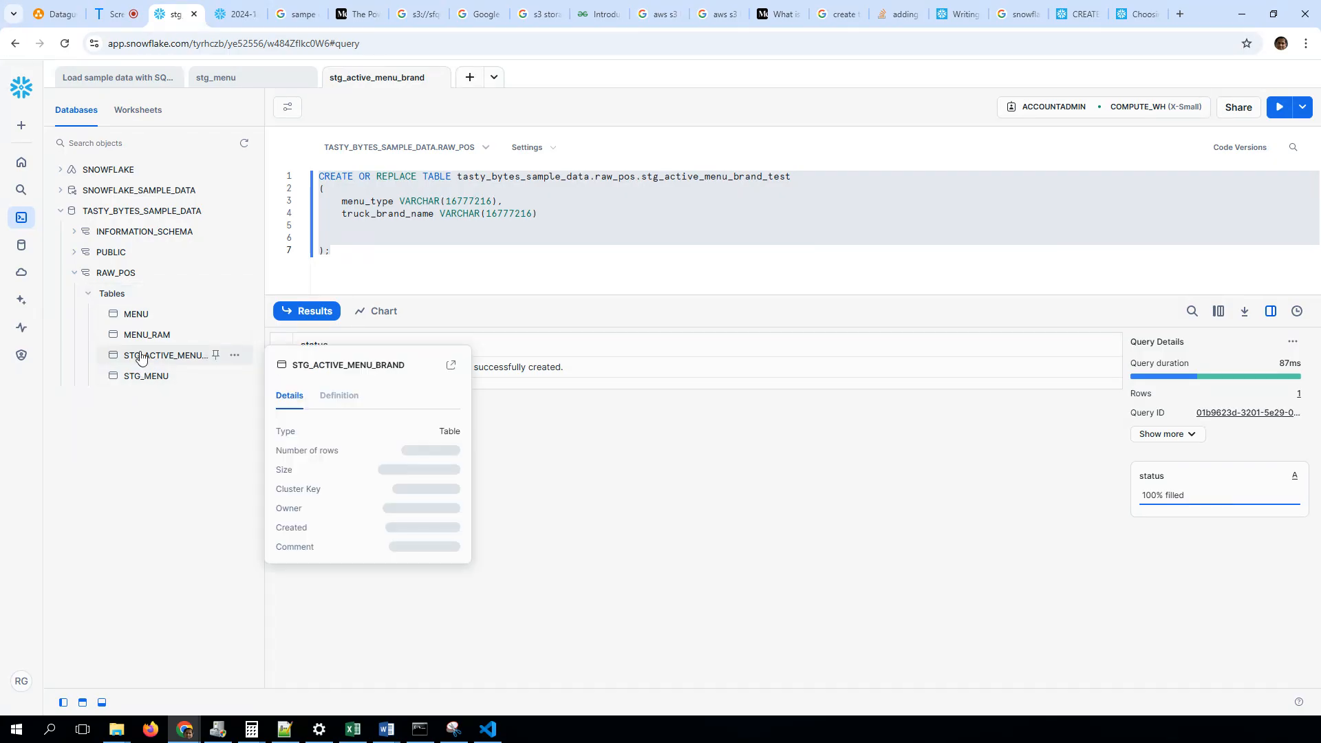
pyautogui.click(252, 142)
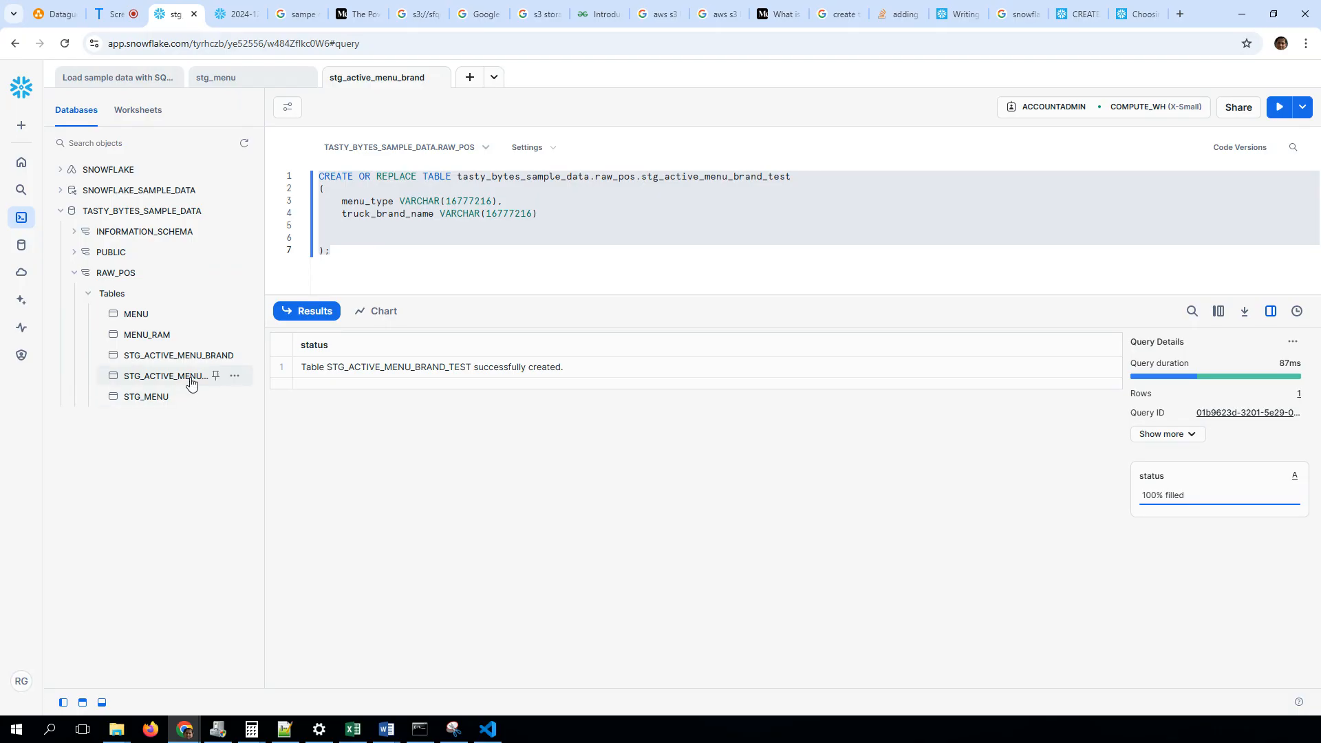
# Load active_menu_brand.csv into STG_ACTIVE_MENU_BRAND_TEST with the matched MENU_TYPE and TRUCK_BRAND_NAME columns, and close the load dialog
pyautogui.moveTo(192, 383)
pyautogui.click(235, 376)
pyautogui.click(180, 496)
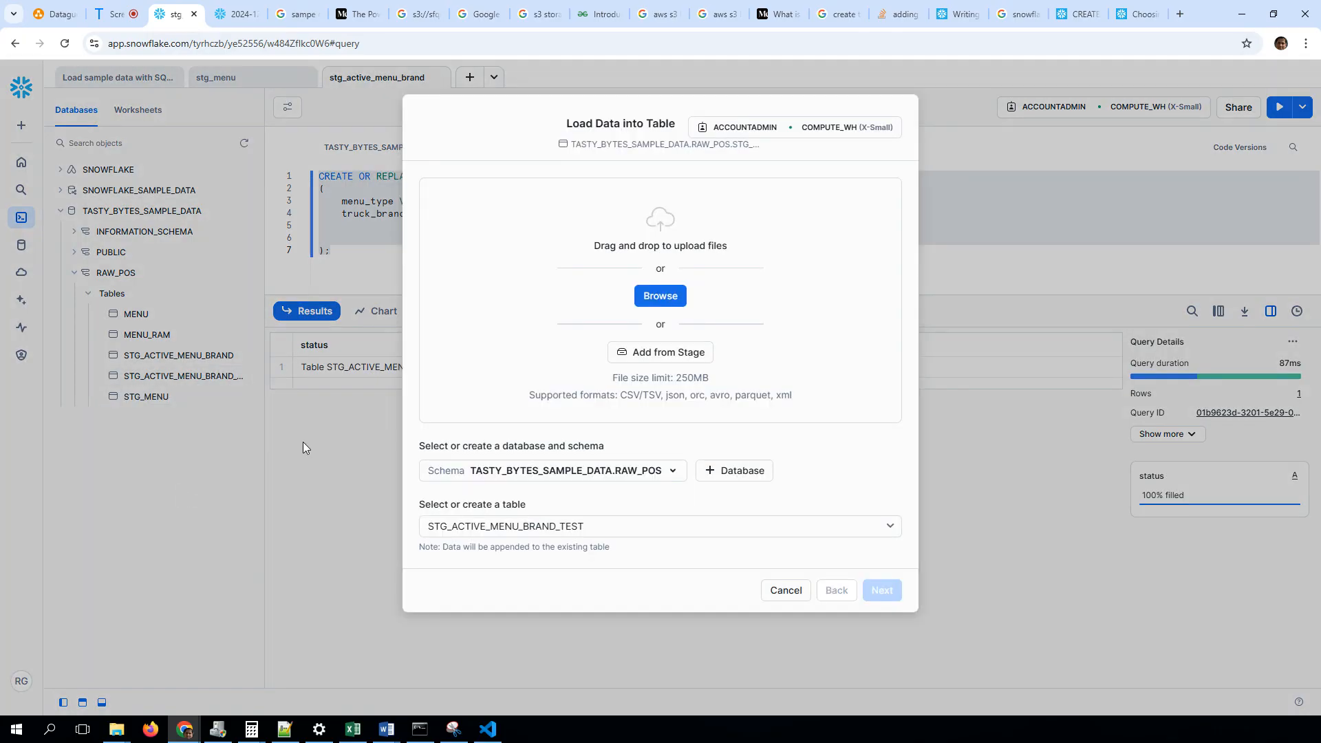
pyautogui.click(665, 303)
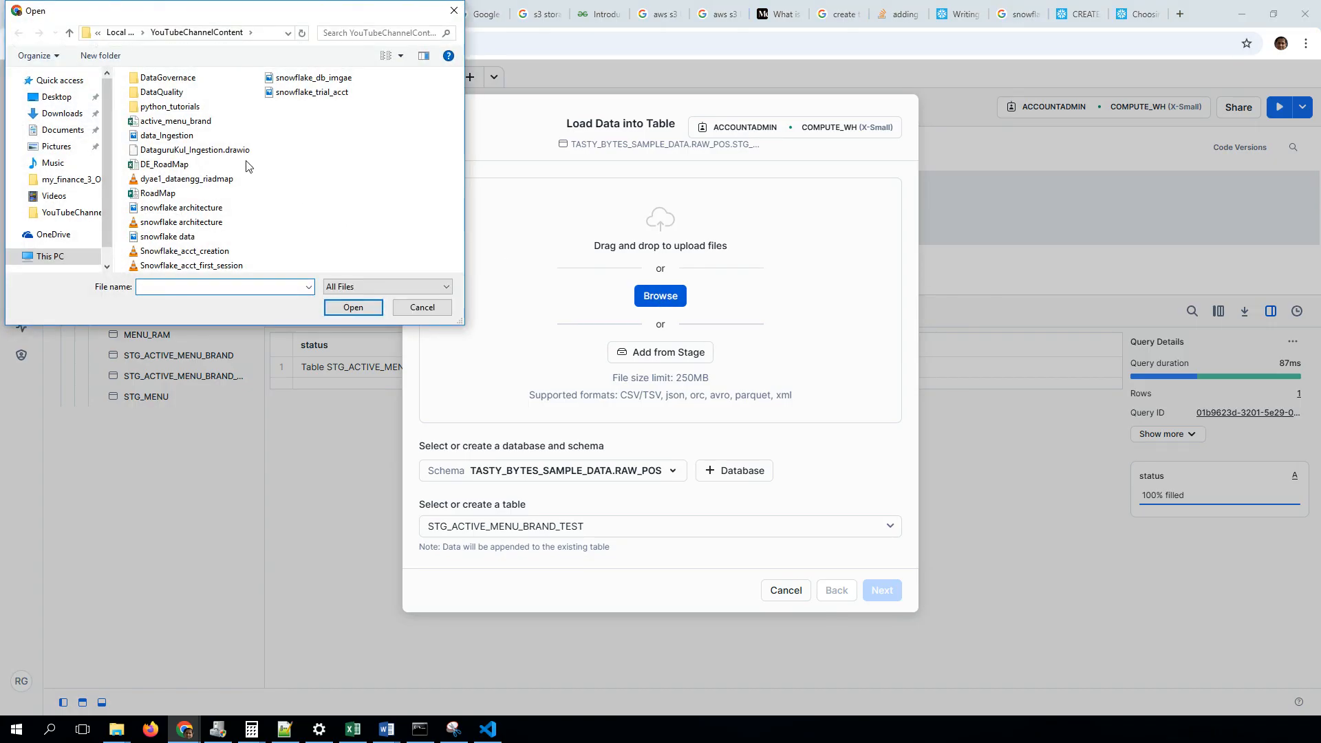
pyautogui.doubleClick(200, 123)
pyautogui.click(883, 520)
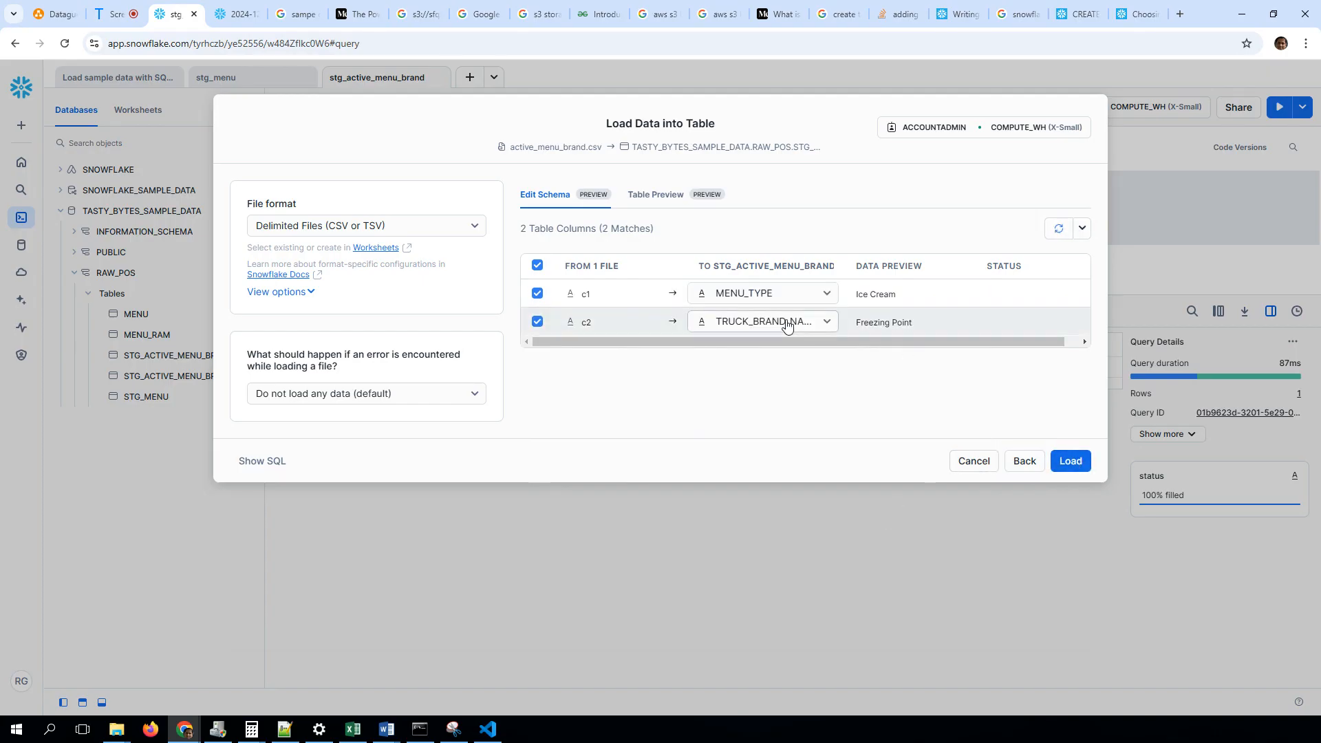
pyautogui.click(1073, 463)
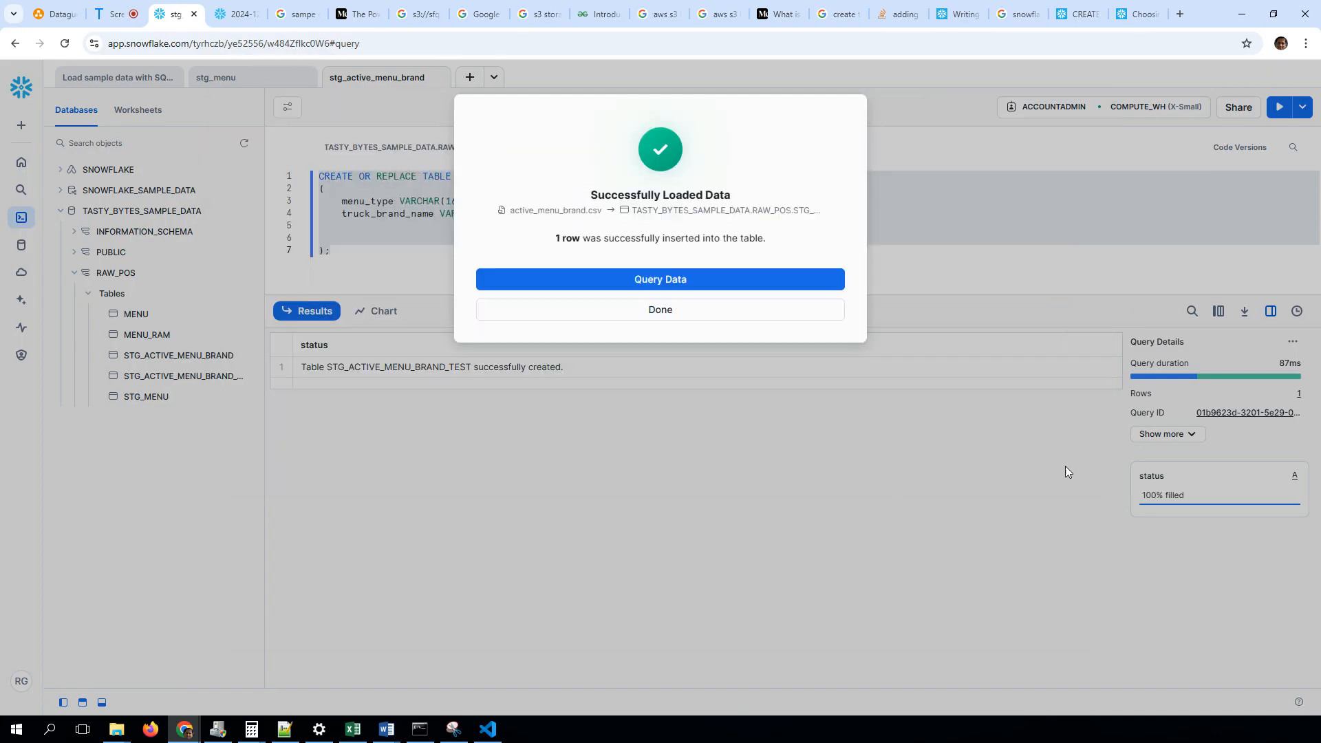
pyautogui.click(677, 311)
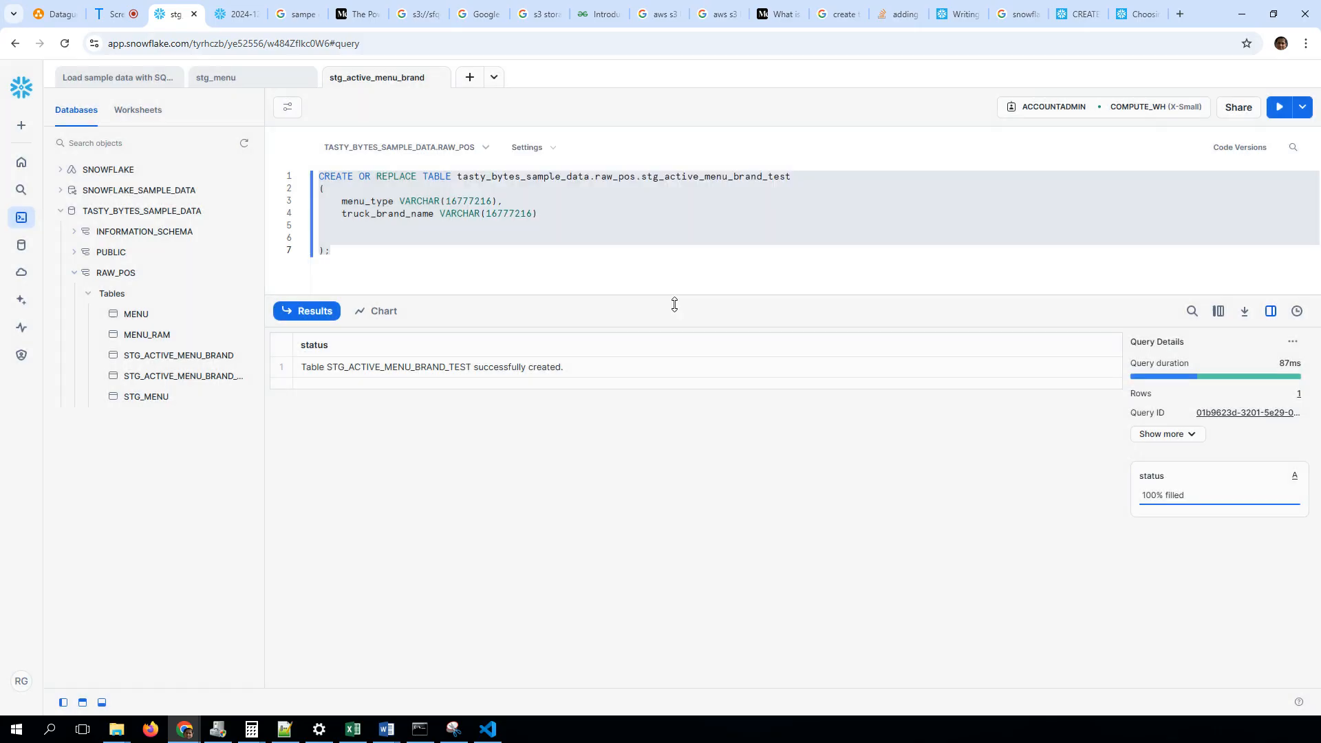
# Write the query select * from stg_active_menu_brand_test below the CREATE TABLE statement
pyautogui.click(716, 185)
pyautogui.doubleClick(716, 175)
pyautogui.hotkey('ctrl', 'c')
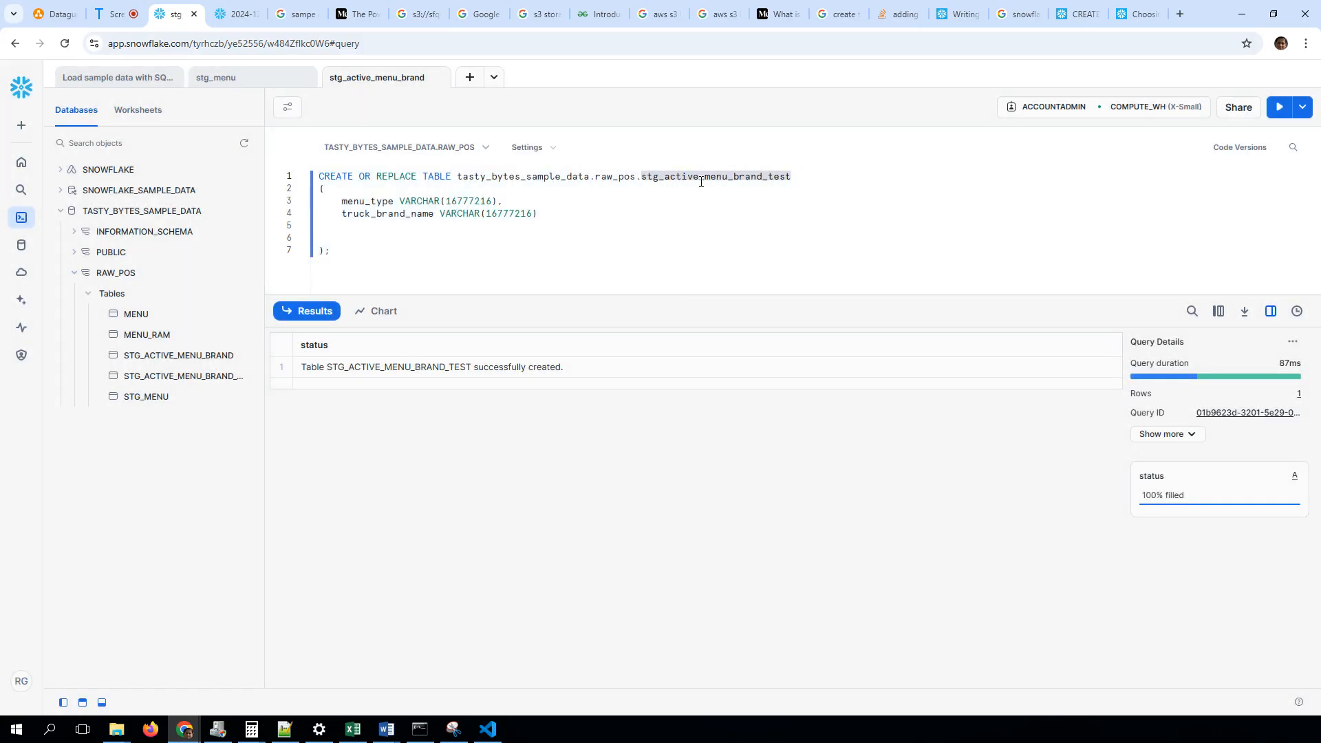
pyautogui.click(466, 241)
pyautogui.press('Return')
pyautogui.press('Return')
pyautogui.press('Return')
pyautogui.write('select * fro')
pyautogui.press('BackSpace')
pyautogui.press('BackSpace')
pyautogui.write('from')
pyautogui.hotkey('ctrl', 'v')
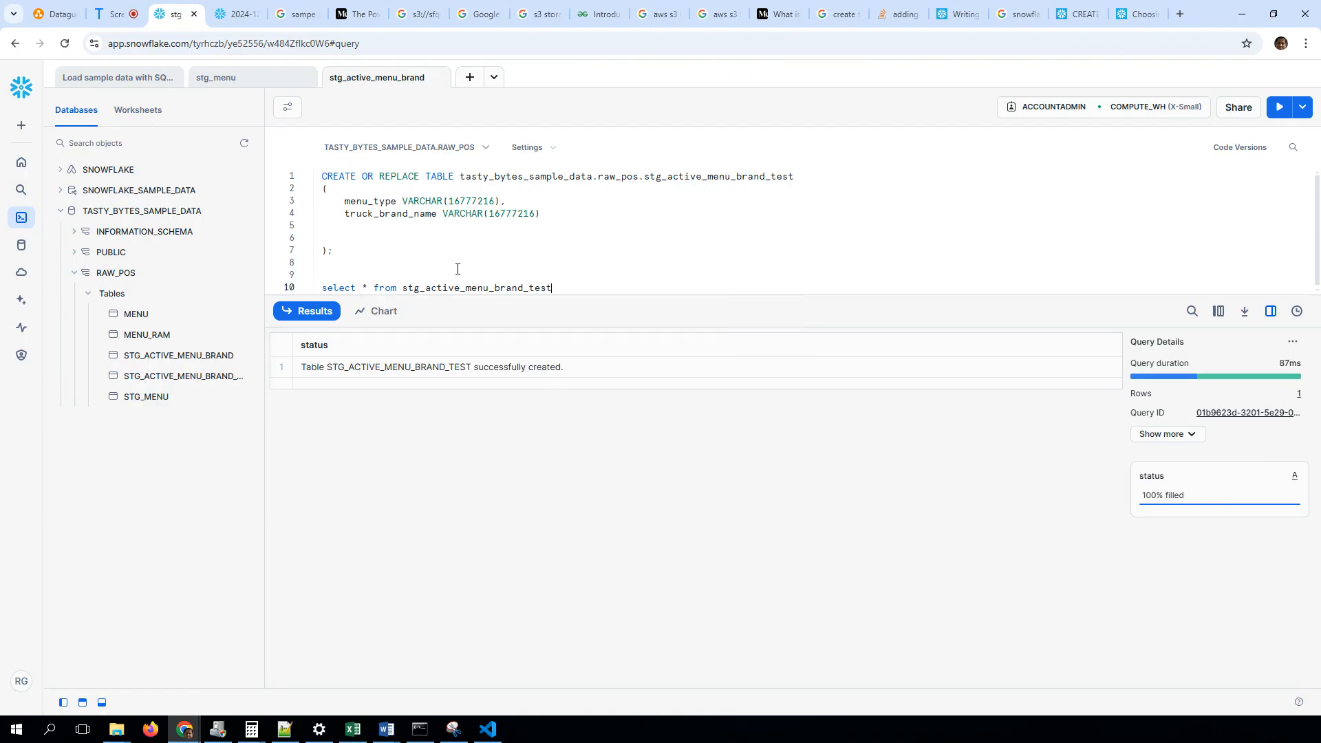
# Run only the SELECT statement on stg_active_menu_brand_test and enlarge the query editor area
pyautogui.hotkey('shift', 'Home')
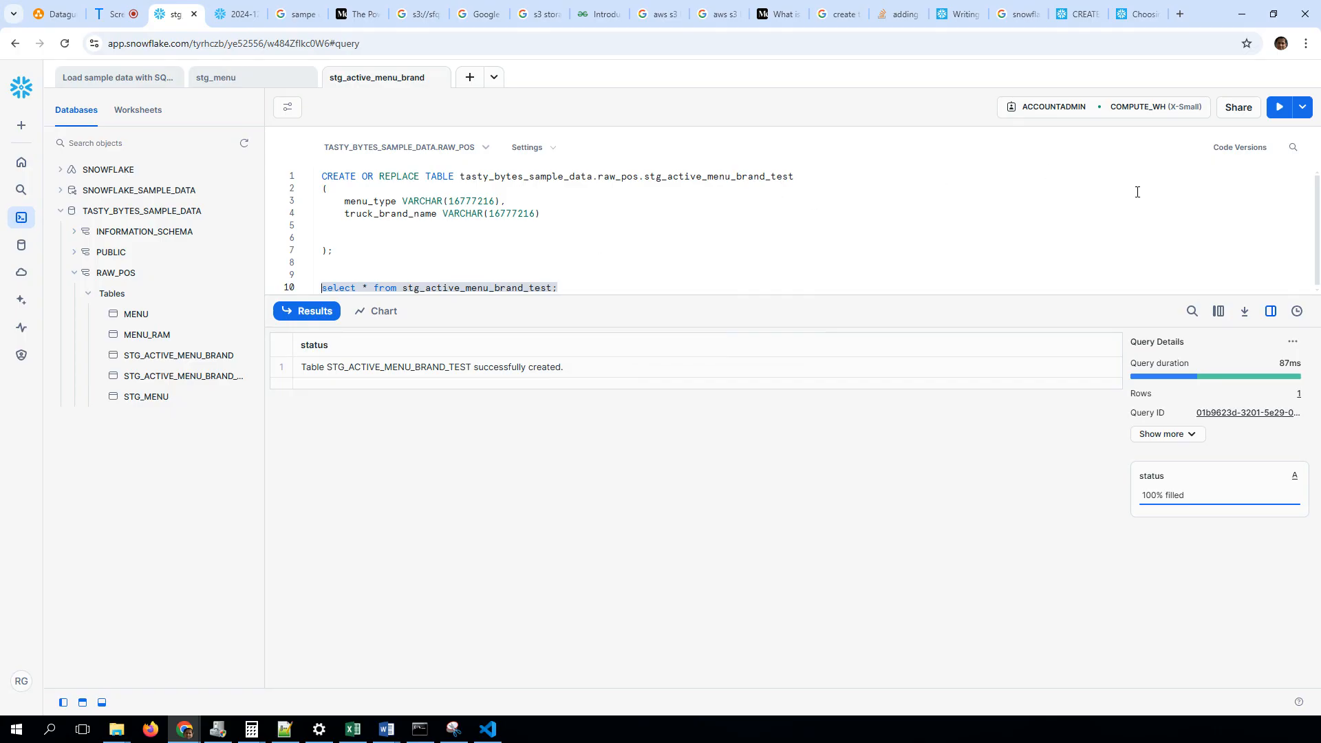
pyautogui.click(1279, 116)
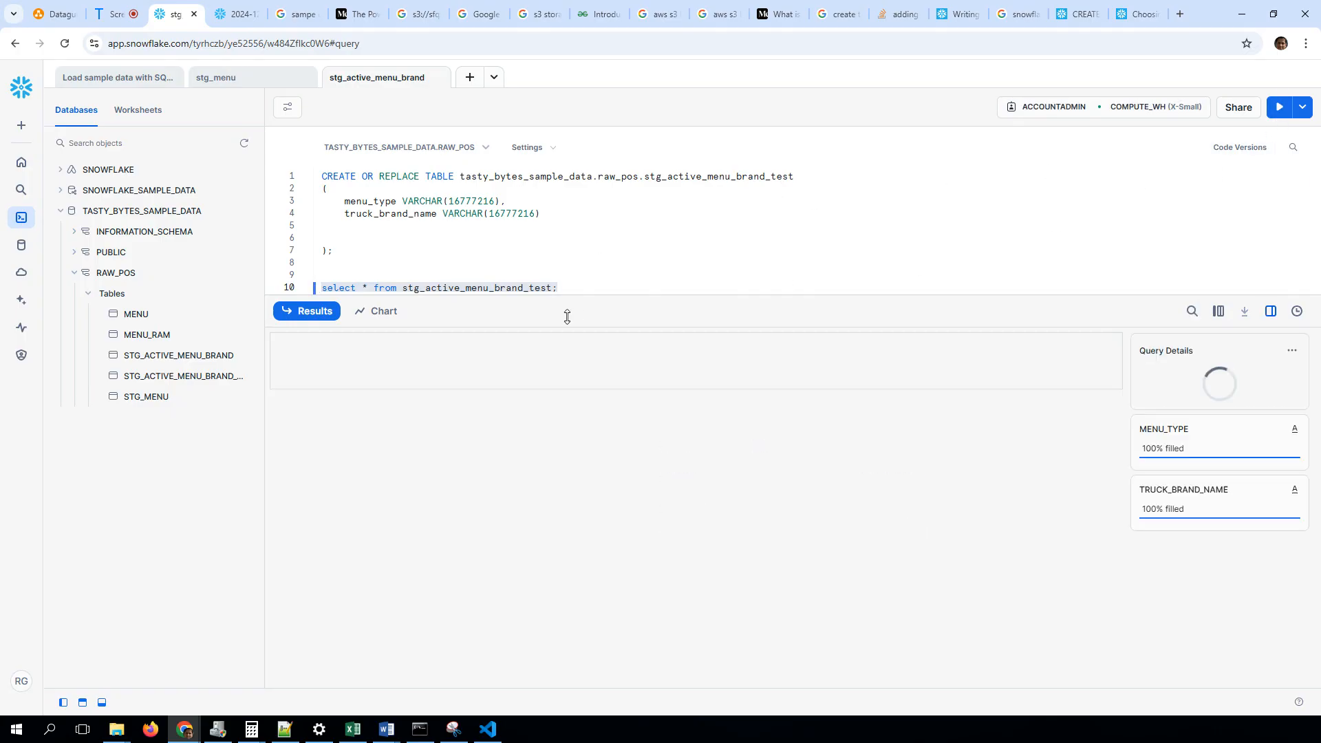
pyautogui.moveTo(567, 316); pyautogui.dragTo(566, 363)
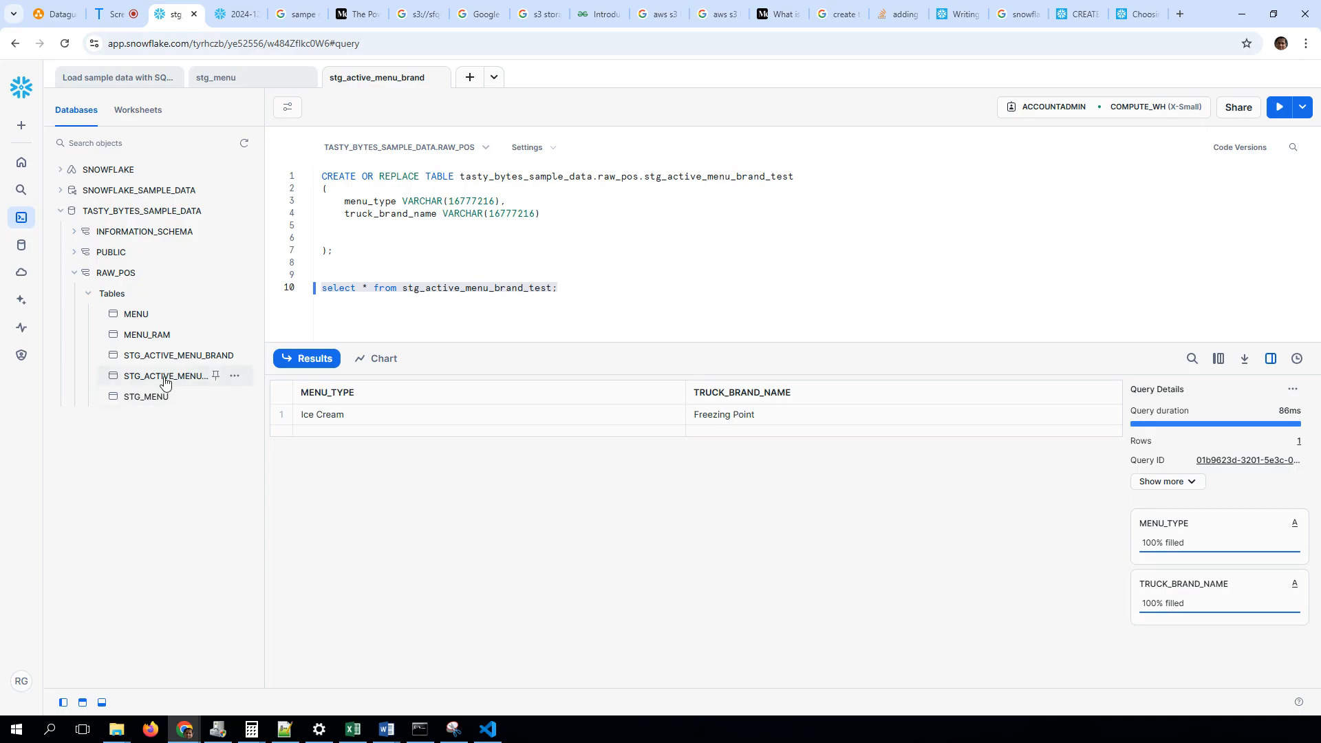
# Look at the Snowflake CREATE STAGE documentation page, and switch to the DataguruKul_Ingestion.drawio diagram in diagrams.net
pyautogui.moveTo(163, 377)
pyautogui.click(472, 264)
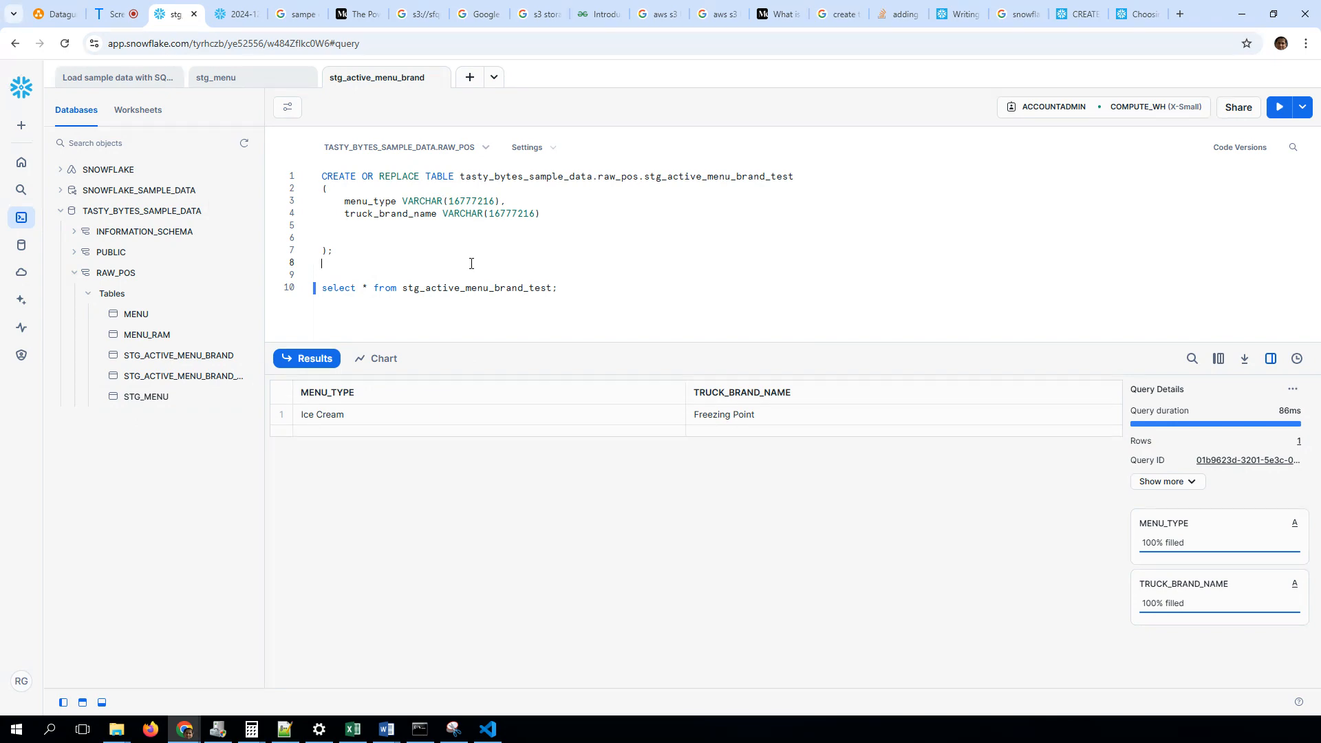
pyautogui.click(1095, 11)
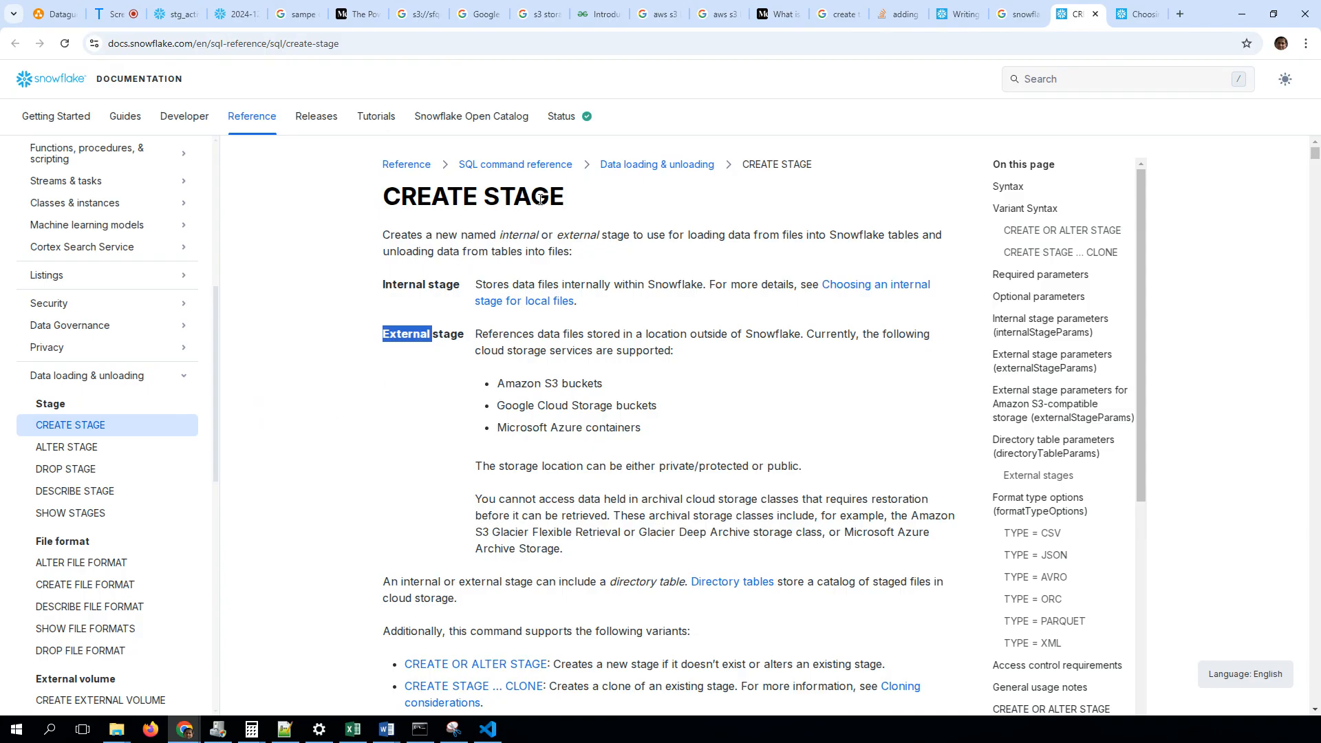
pyautogui.click(55, 14)
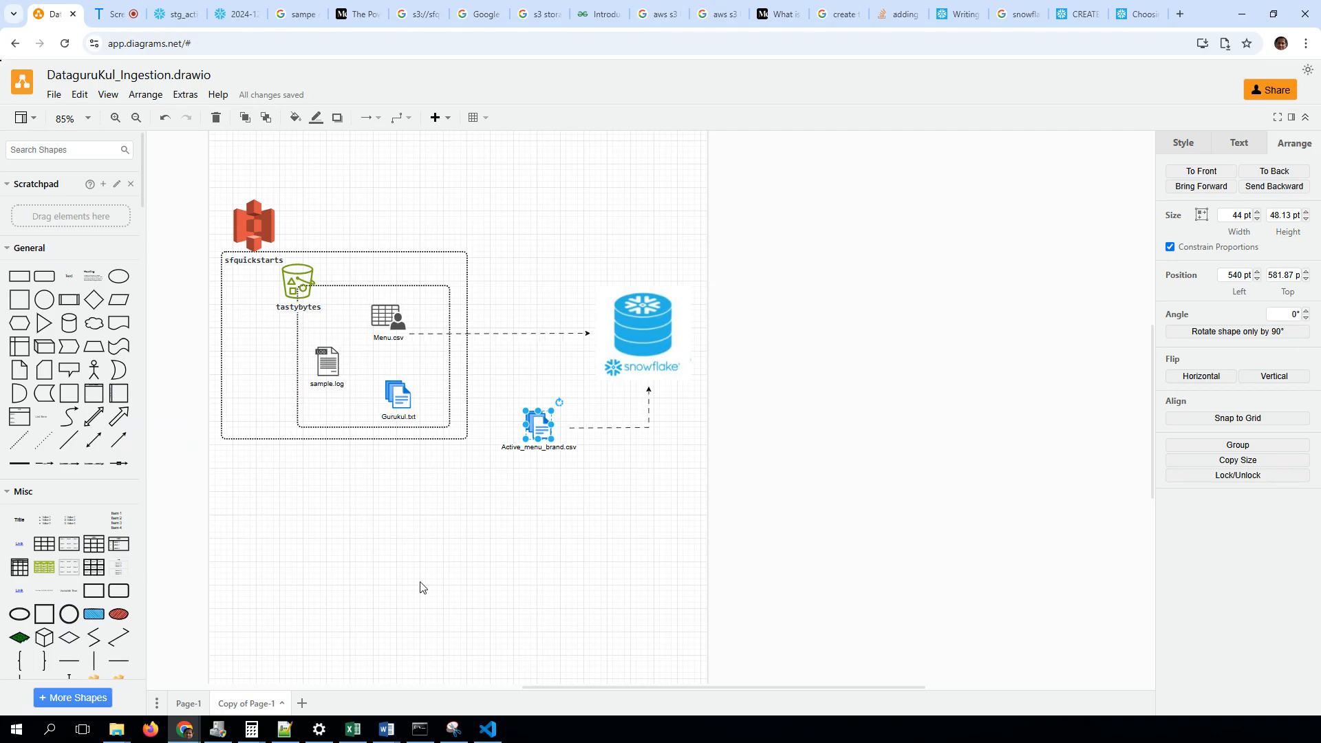